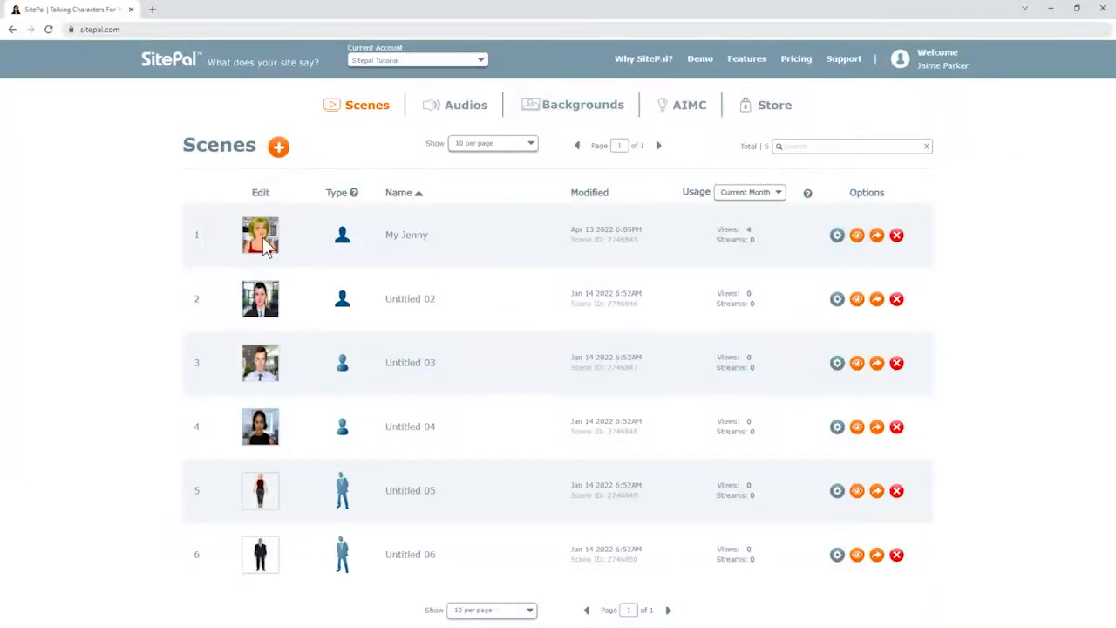
Edit the My Jenny scene, go to its AUDIO section and bring up the Upload Your Audio form.
click(261, 236)
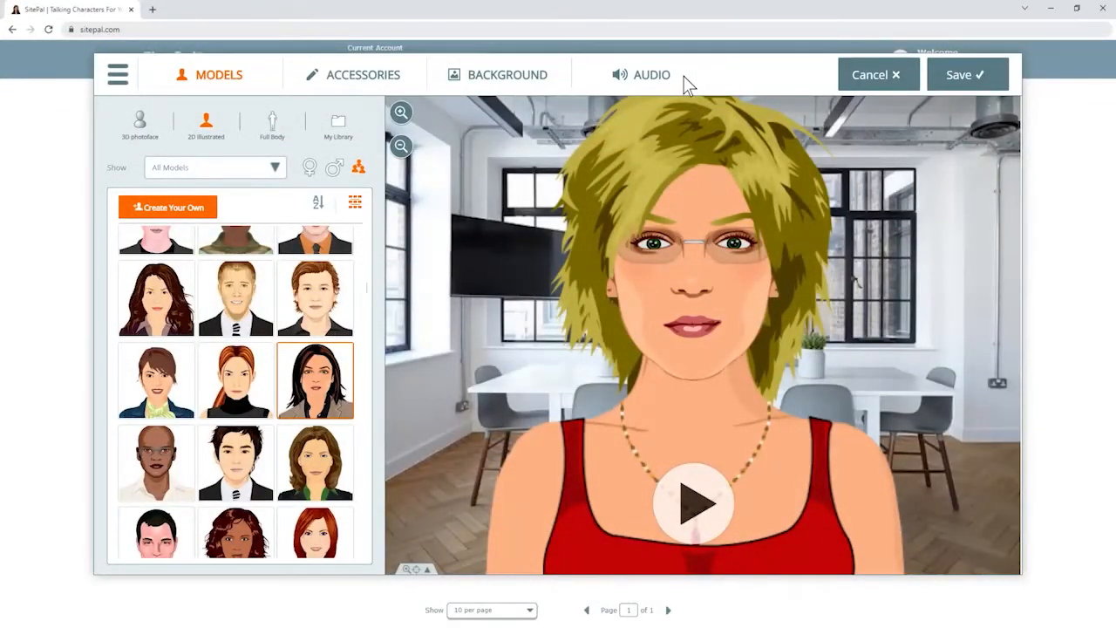
click(649, 79)
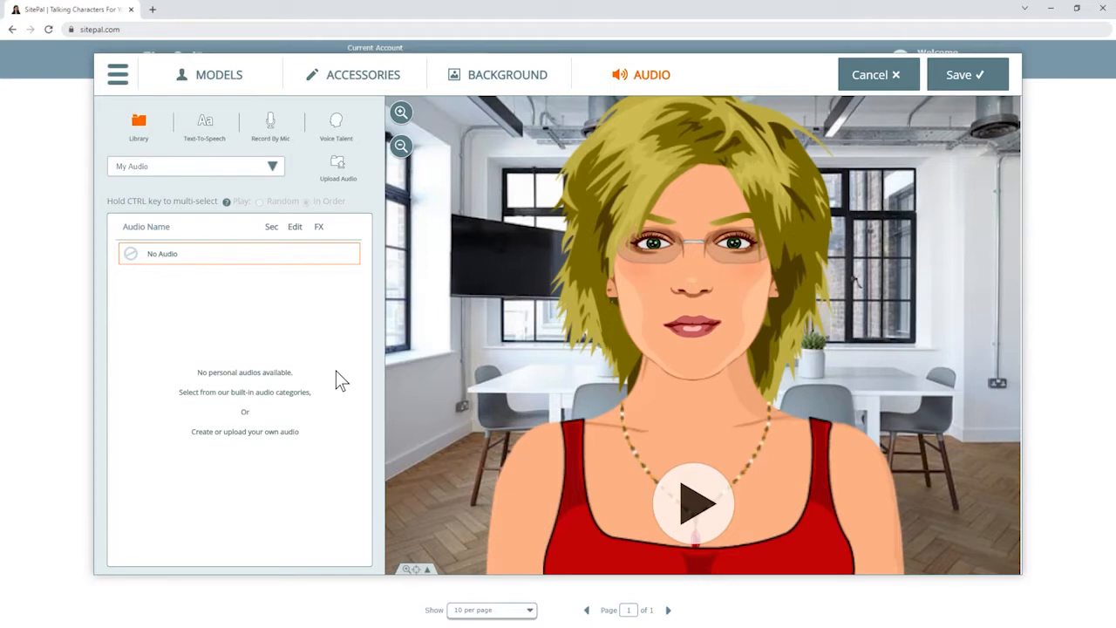
click(337, 174)
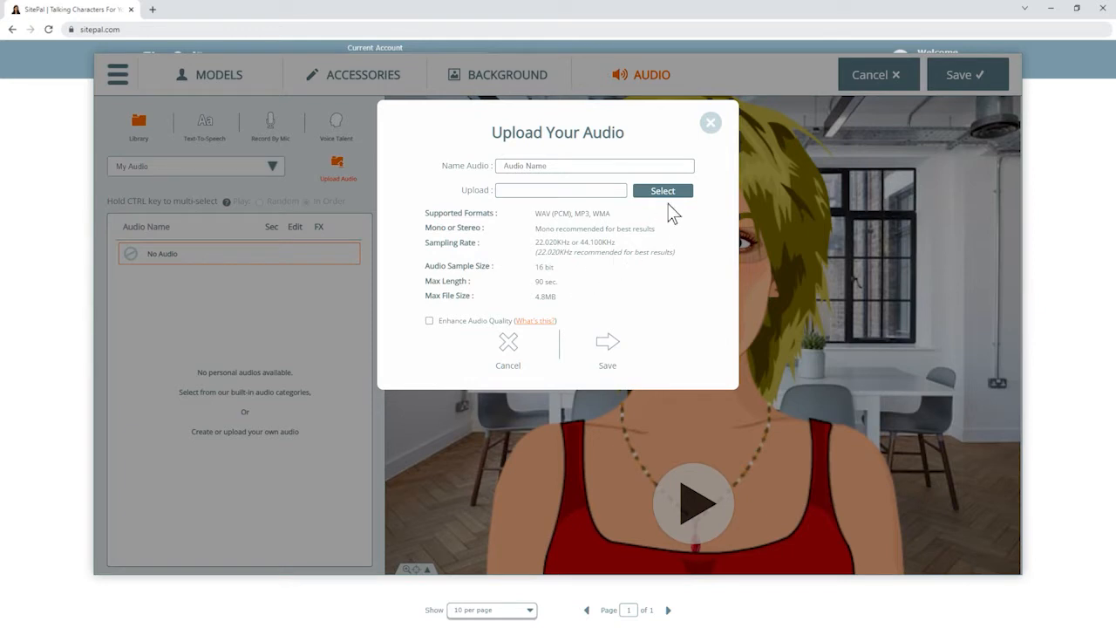
click(711, 122)
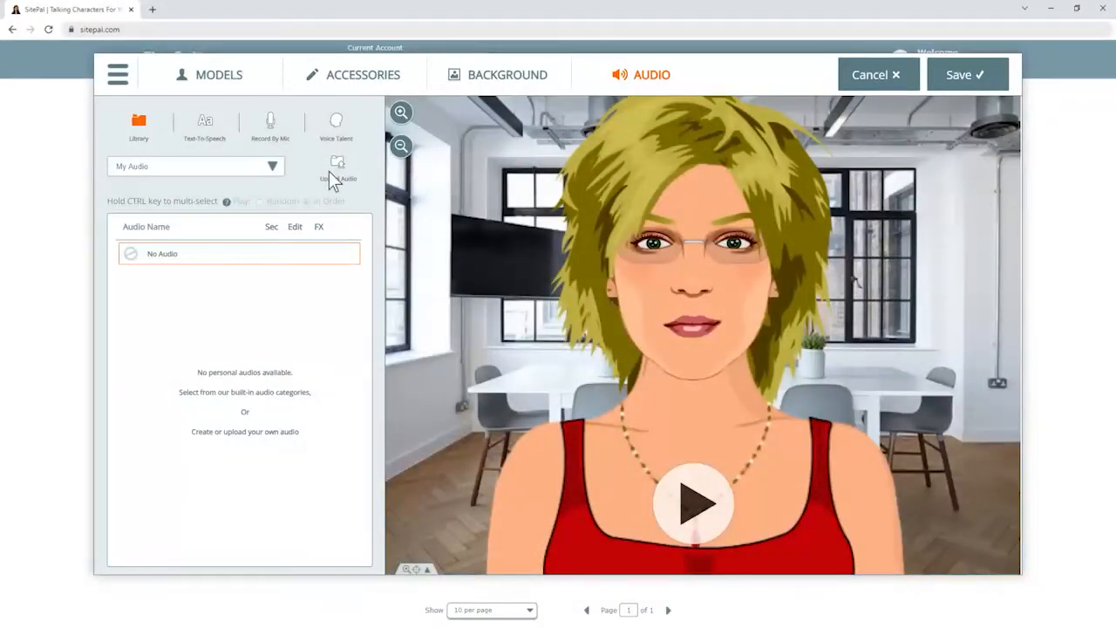
click(272, 167)
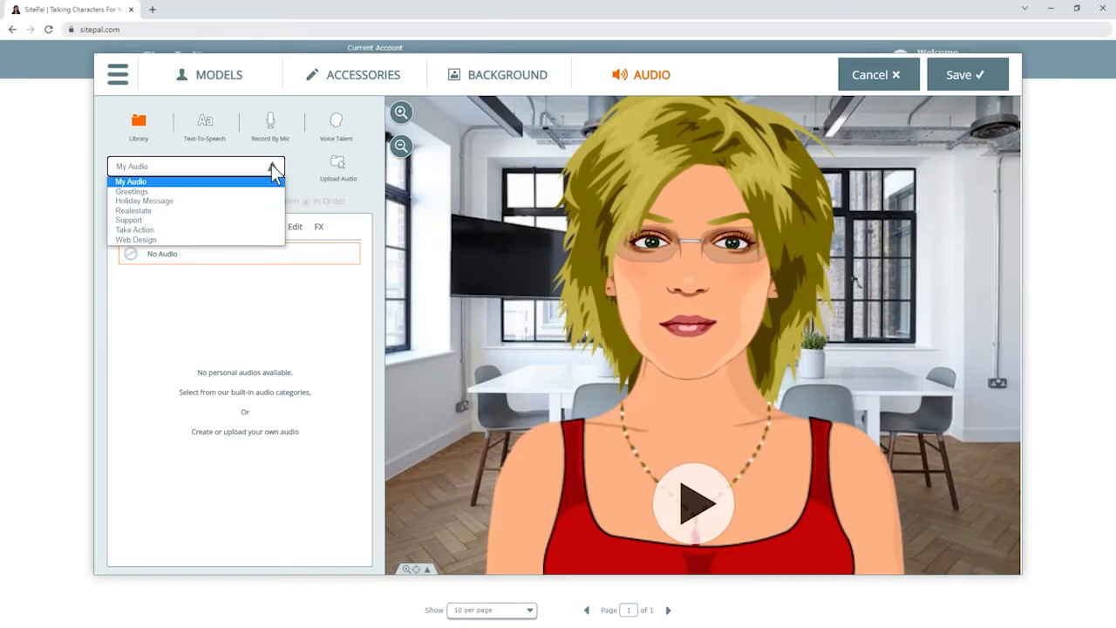
click(275, 171)
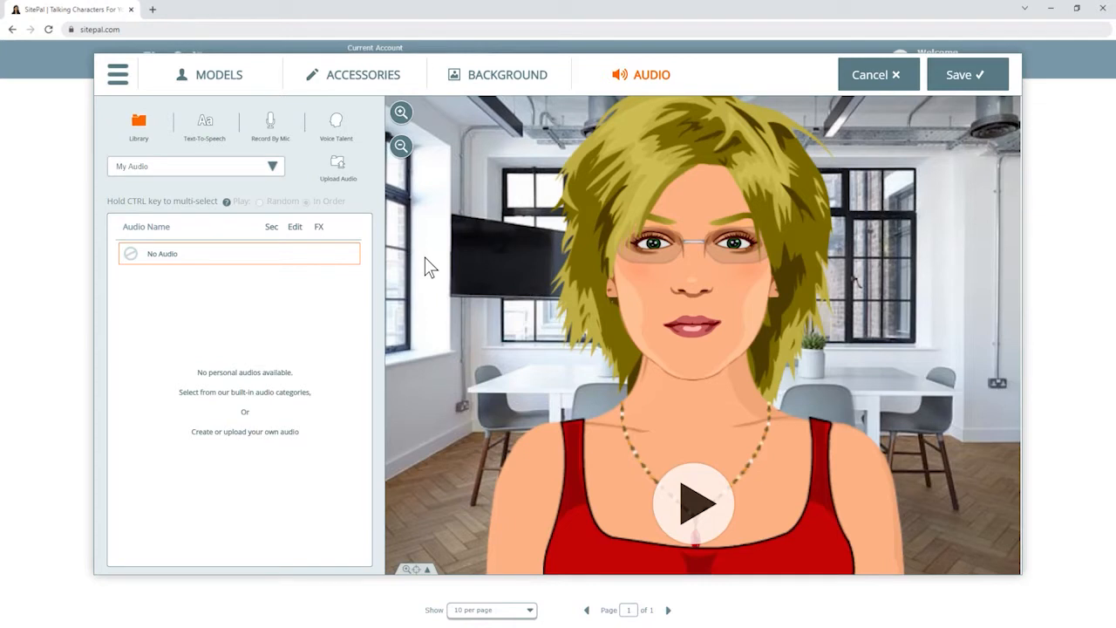
click(337, 164)
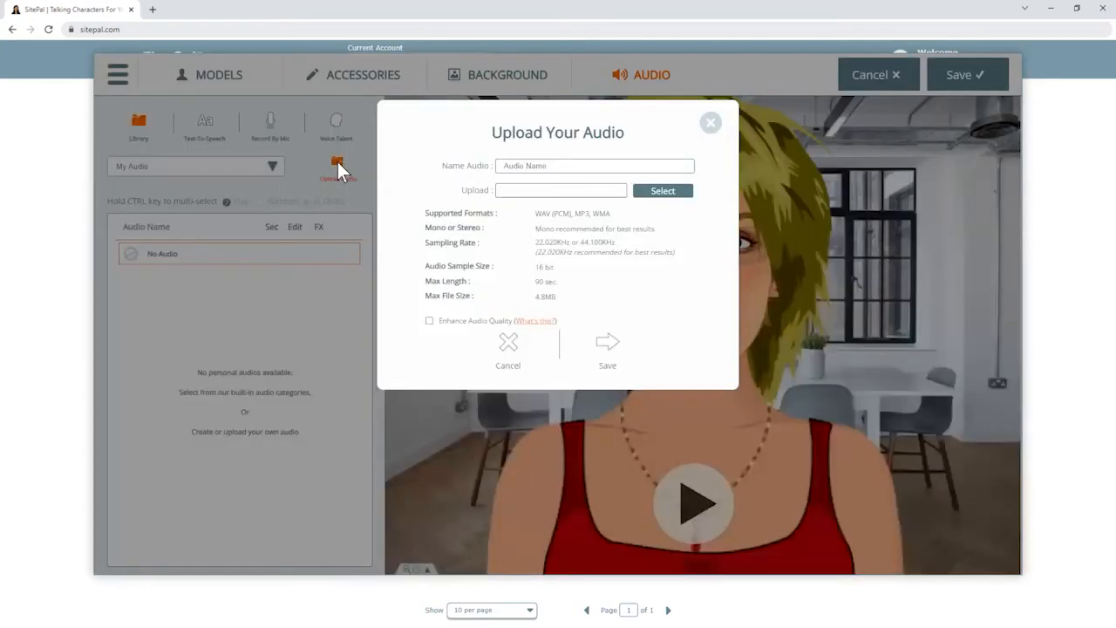
Choose audio sample.mp3 as the upload file and enable Enhance Audio Quality.
click(668, 202)
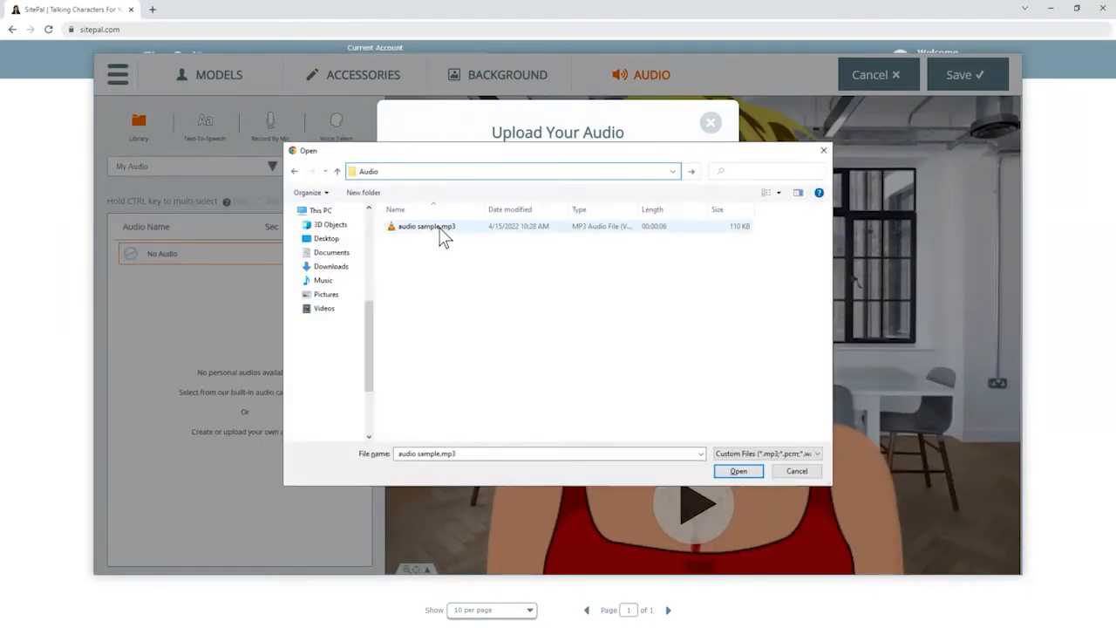
double_click(441, 228)
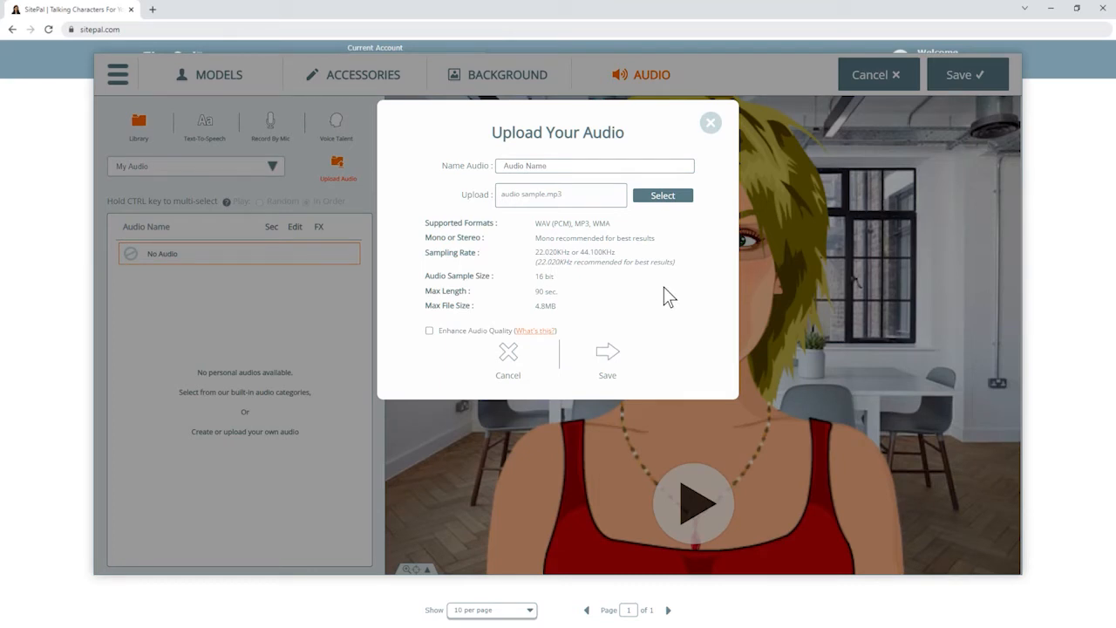
click(630, 360)
click(429, 332)
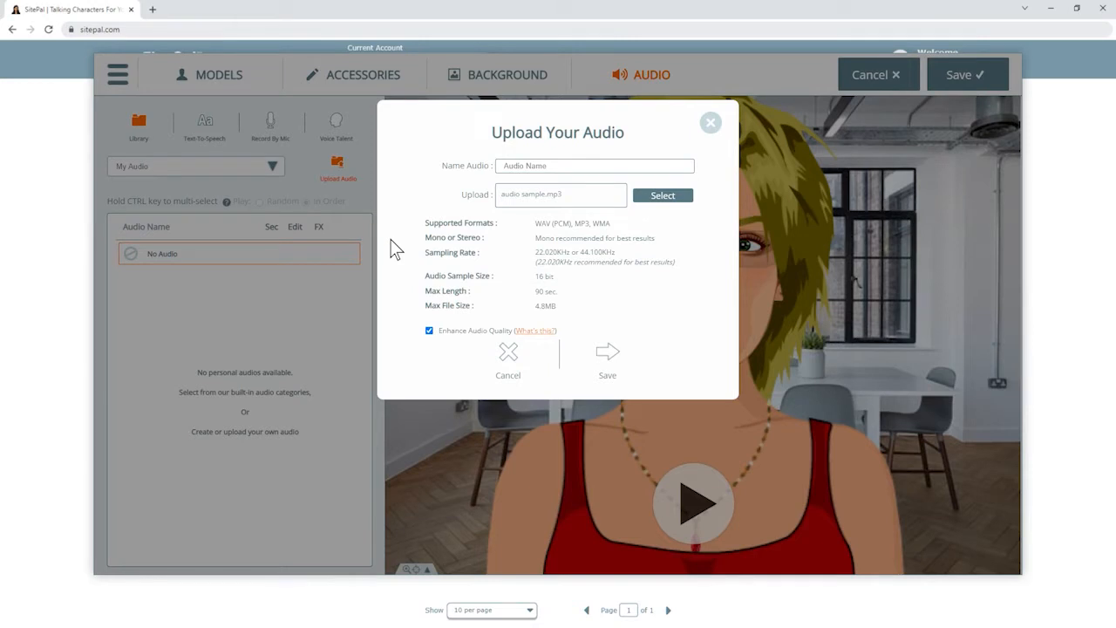
Name the uploaded clip 'My Audio' and save it to the audio list.
click(501, 169)
text(My Audio)
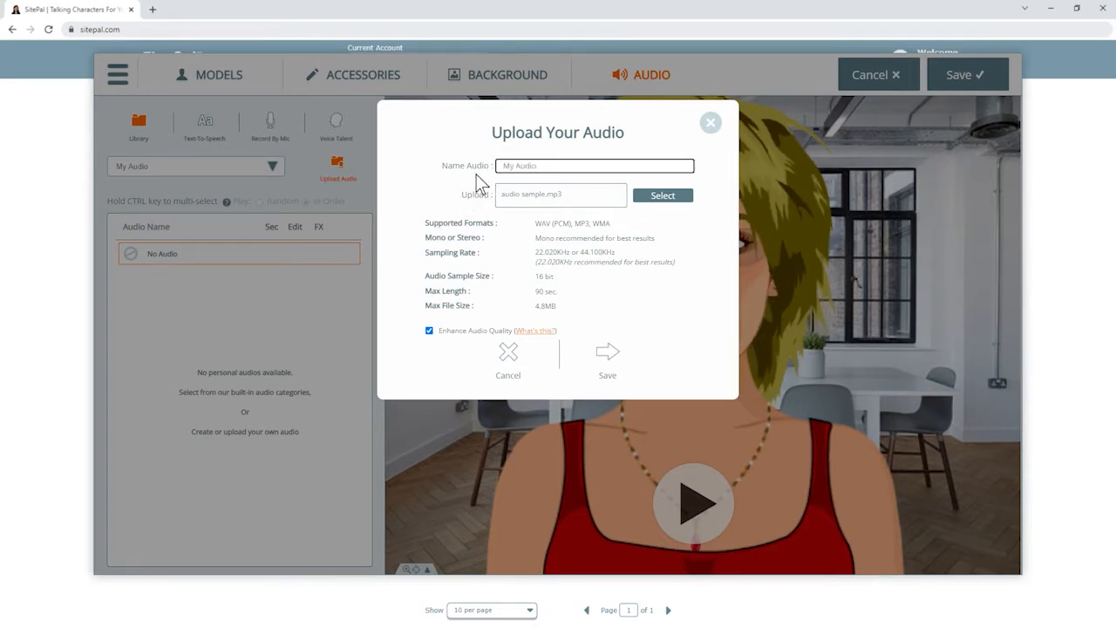
click(609, 355)
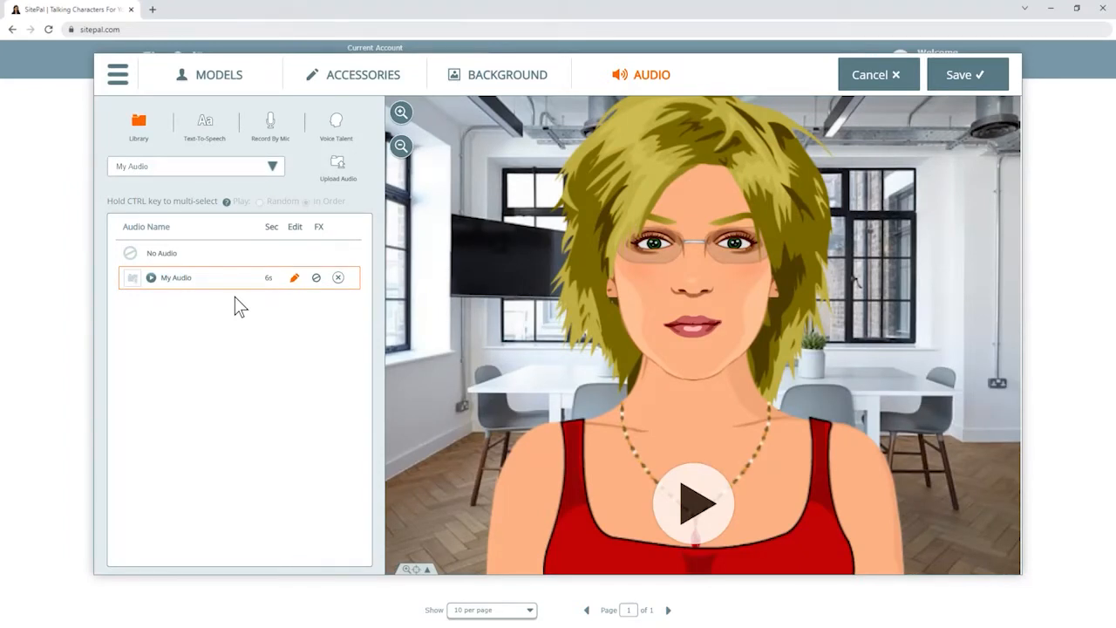
Enter the Text-To-Speech message 'Hello everyone, welcome to our website' and preview it.
click(204, 123)
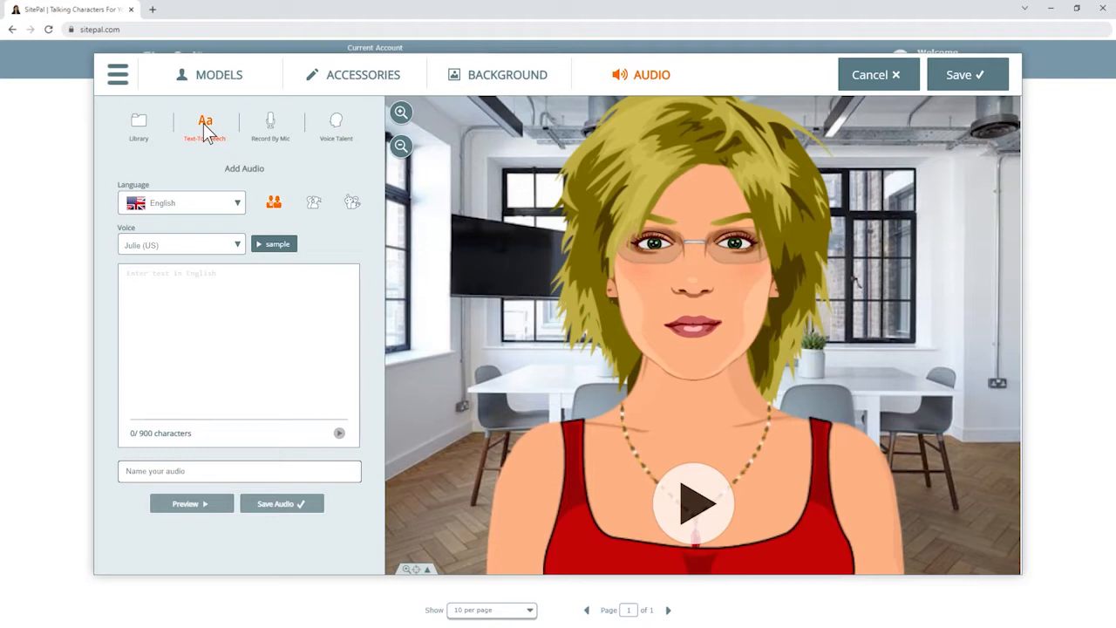
click(128, 273)
text(Hel)
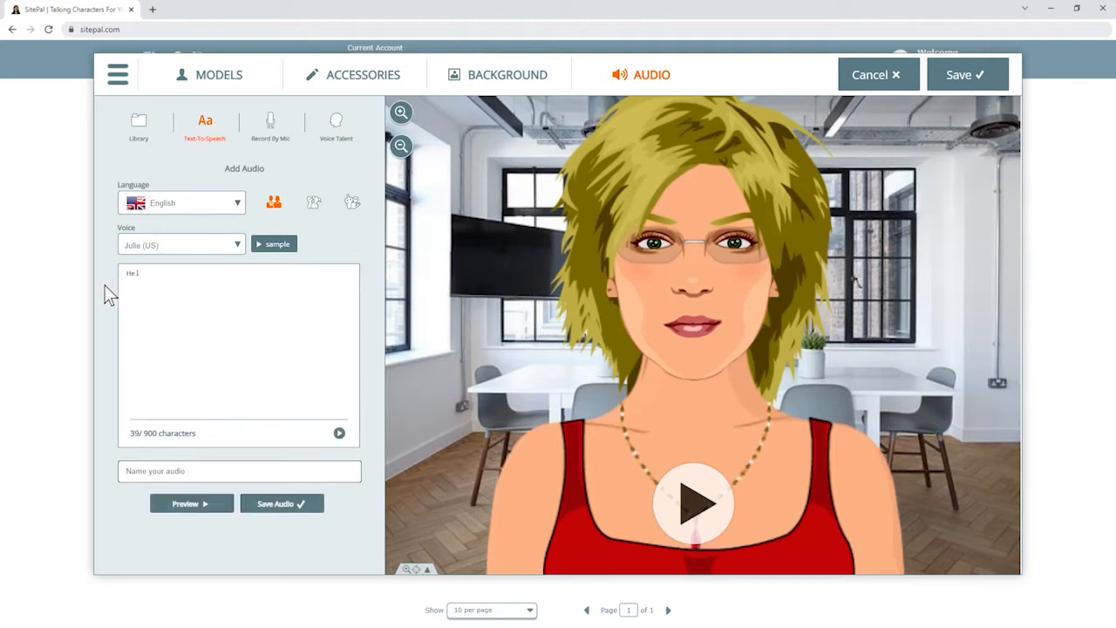
text(lo everyone, welcome to our website!)
click(188, 503)
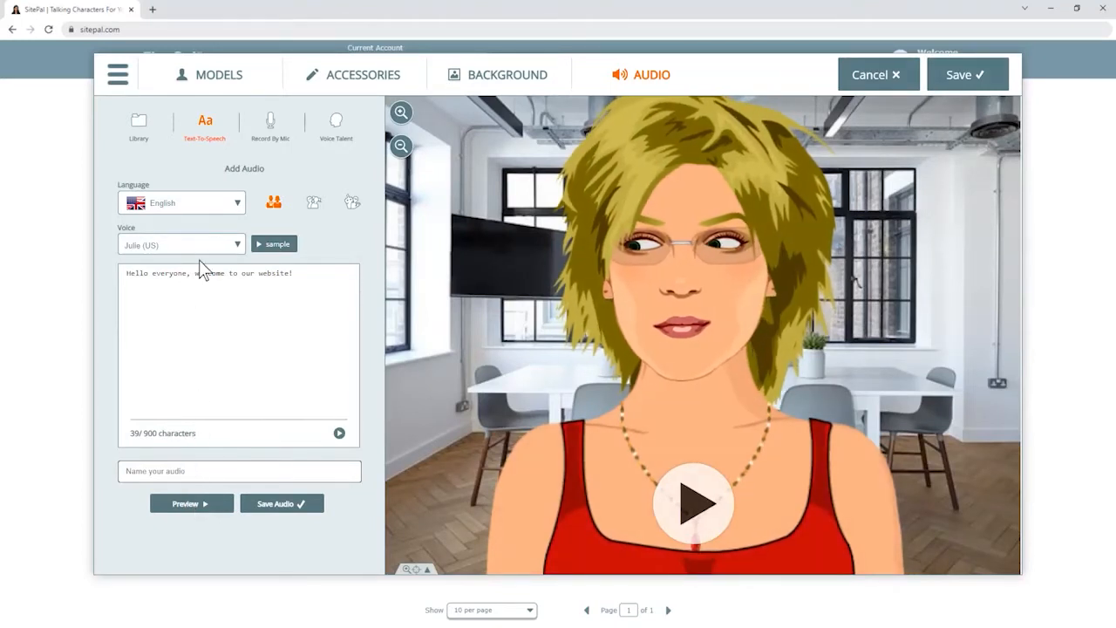
Select the Brenda (US) voice and browse the speech language list.
click(236, 247)
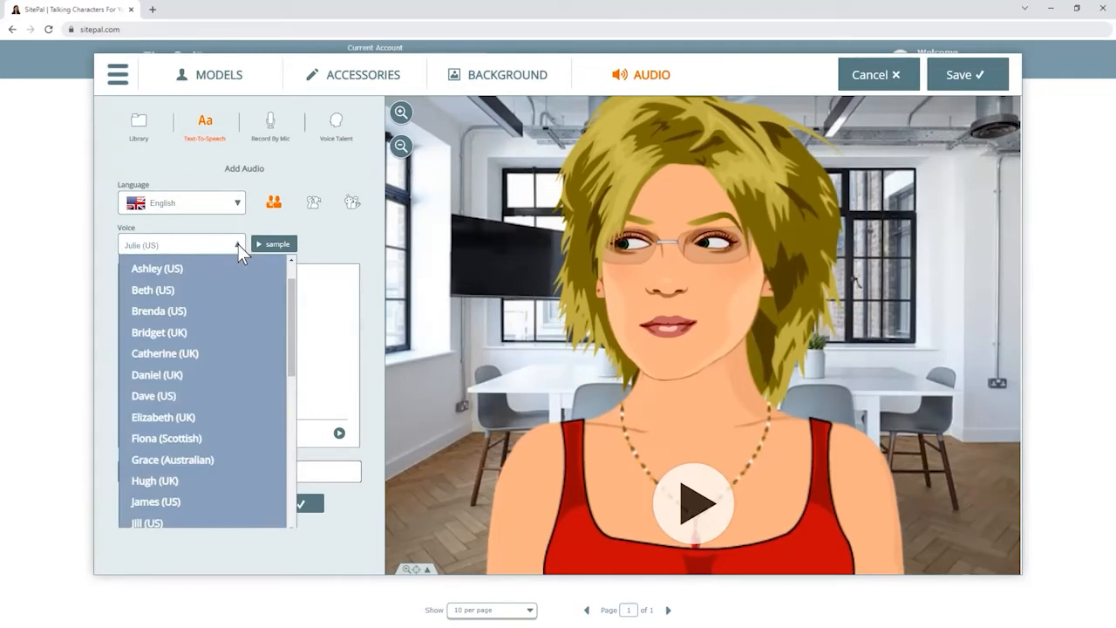
click(226, 311)
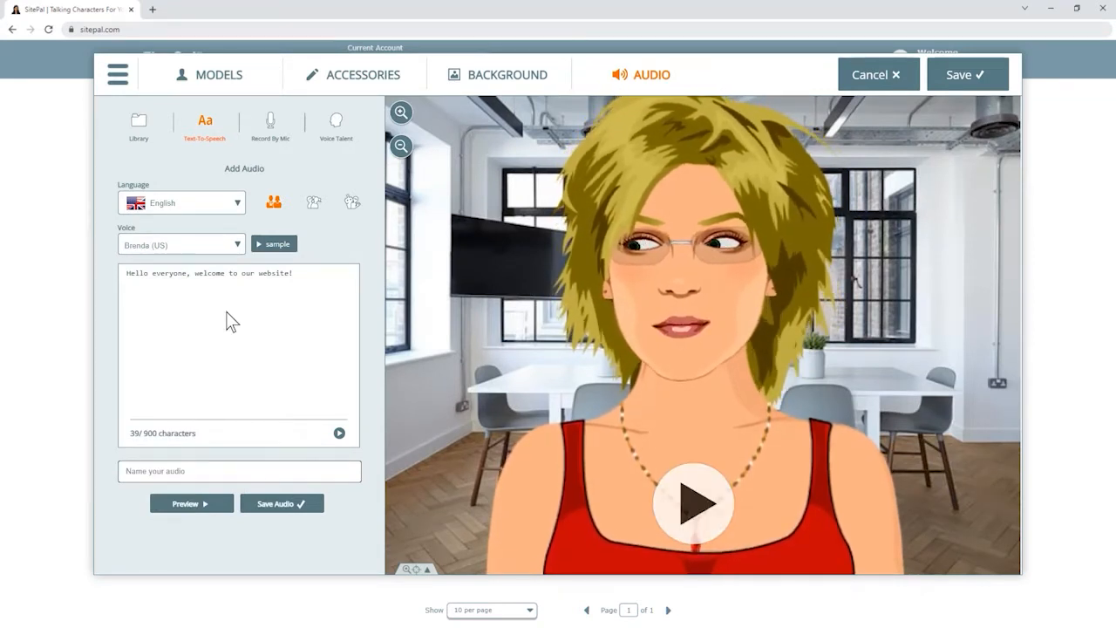
click(239, 247)
drag(293, 319, 294, 475)
click(306, 475)
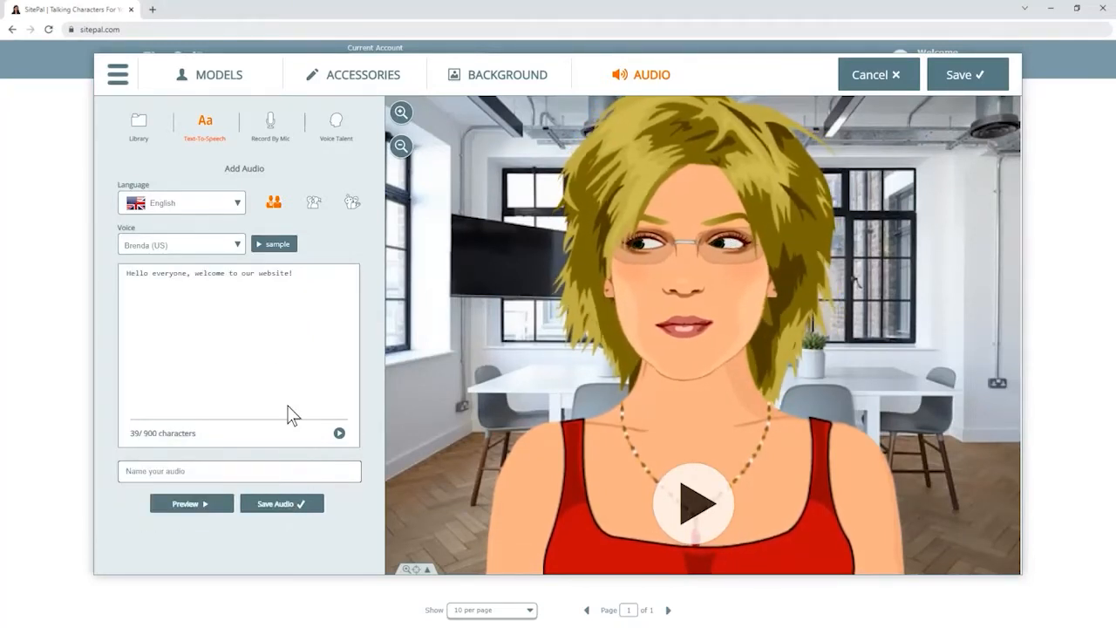
click(237, 202)
drag(267, 279, 270, 434)
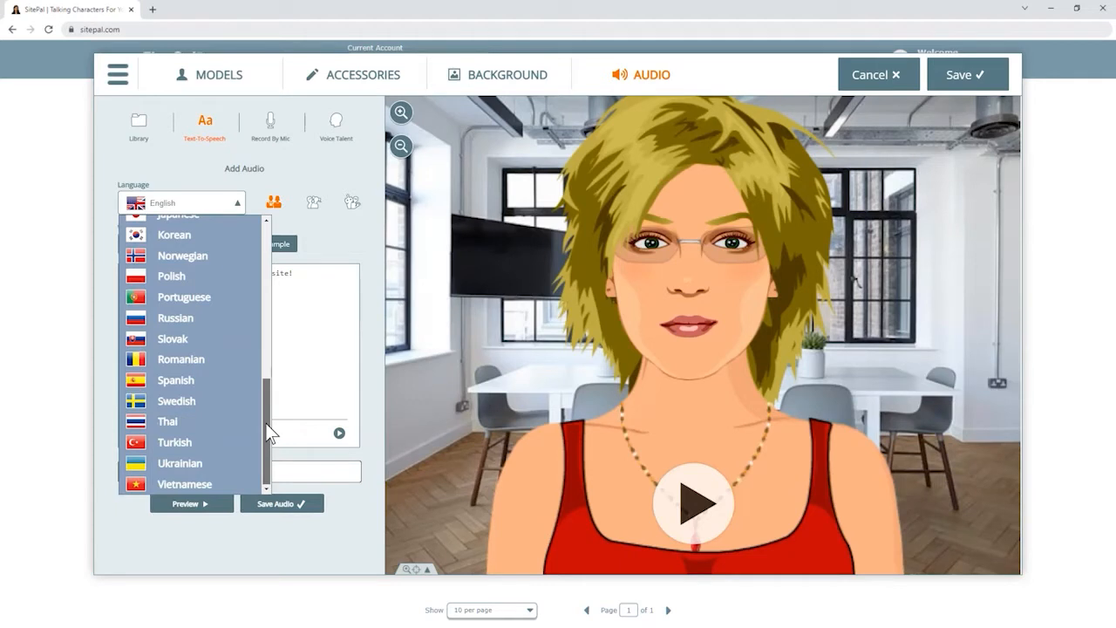
Switch the speech language to Japanese and preview the message.
drag(271, 433, 269, 392)
click(240, 359)
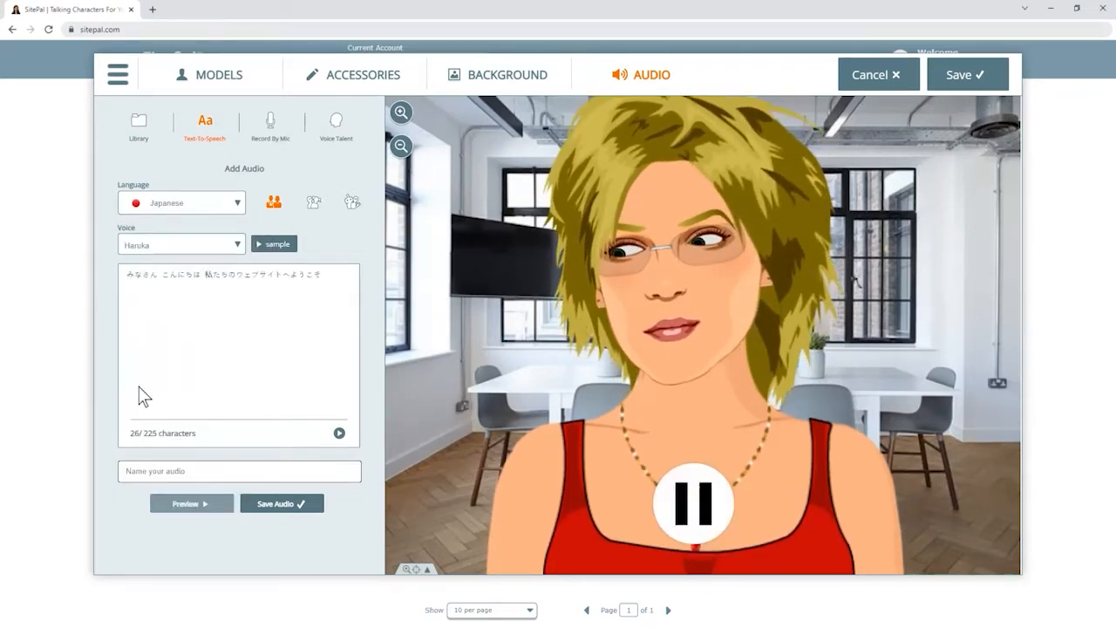
click(184, 503)
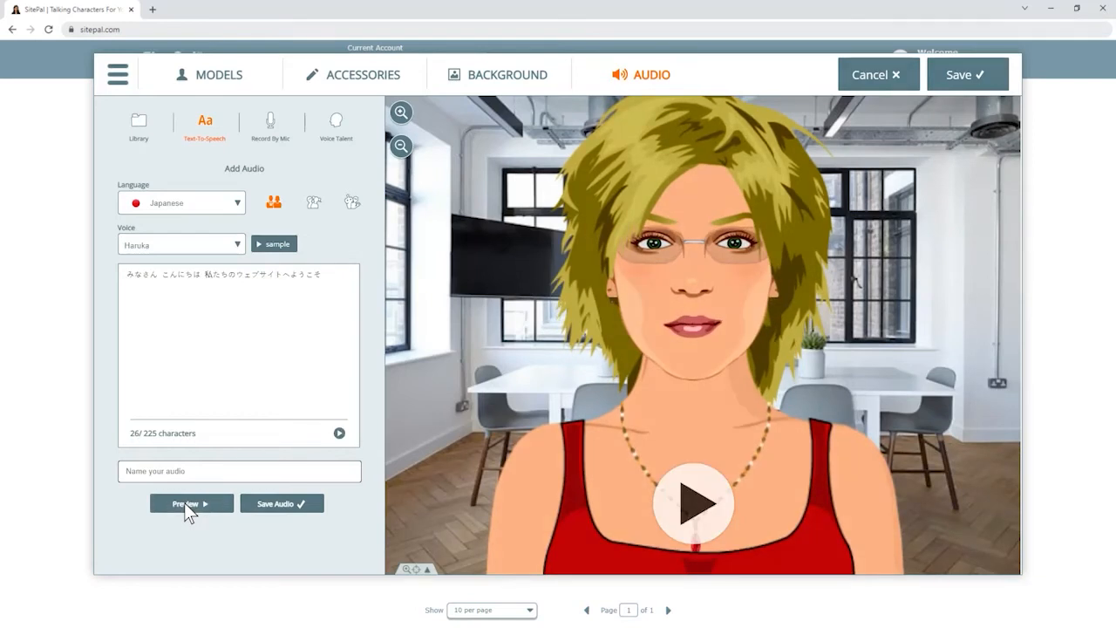
Set the speech language back to English and show its voice list.
click(235, 202)
click(219, 228)
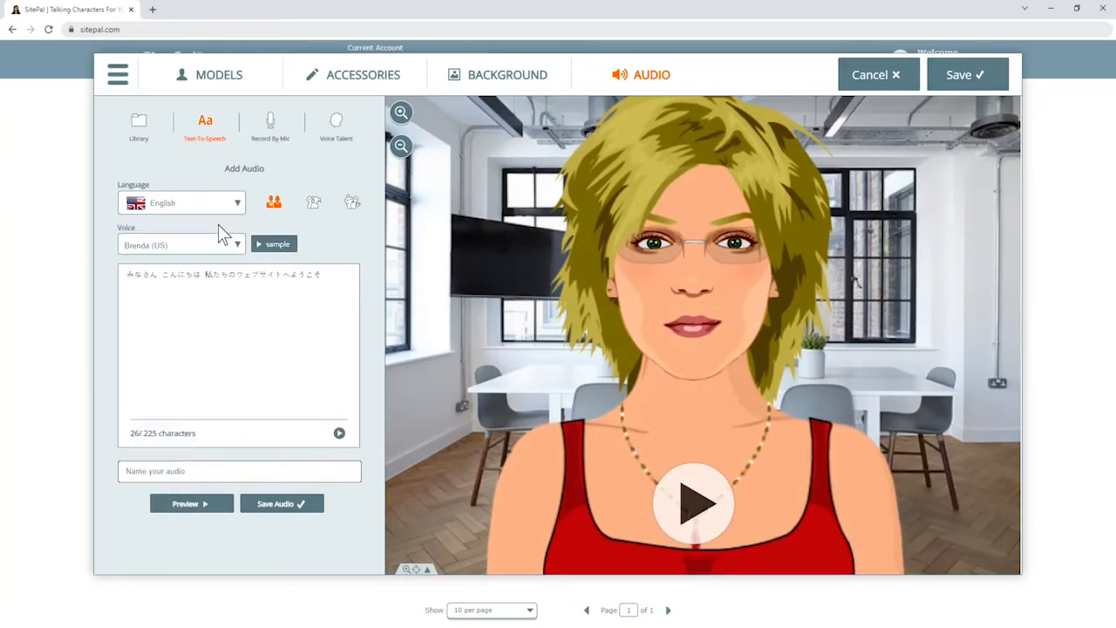
click(236, 246)
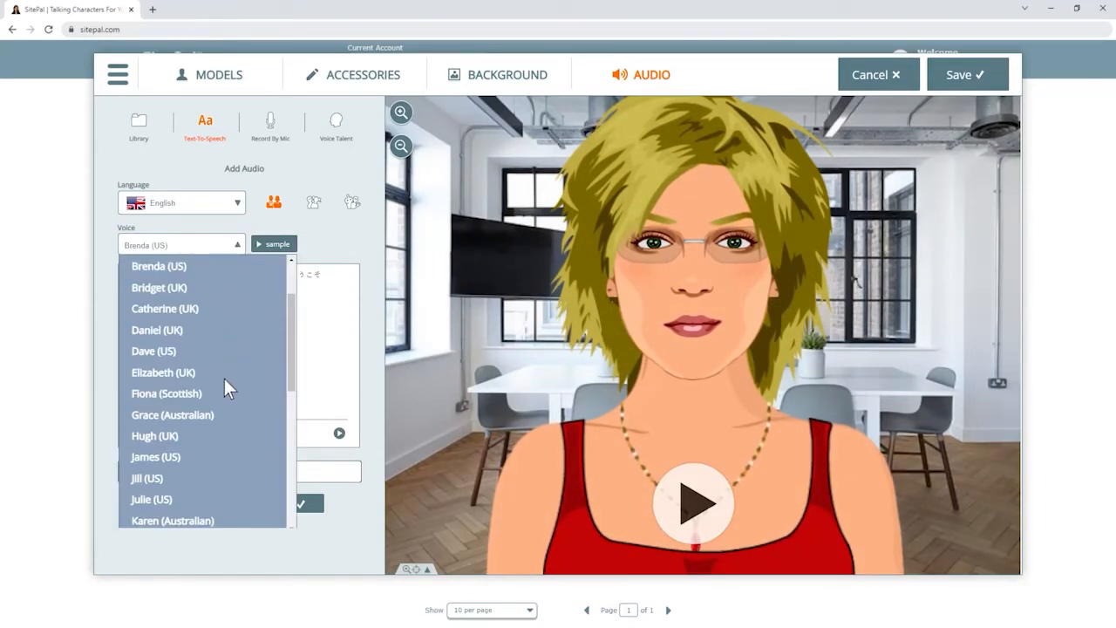
Choose the Julie (US) voice and preview the welcome message.
click(219, 508)
click(218, 504)
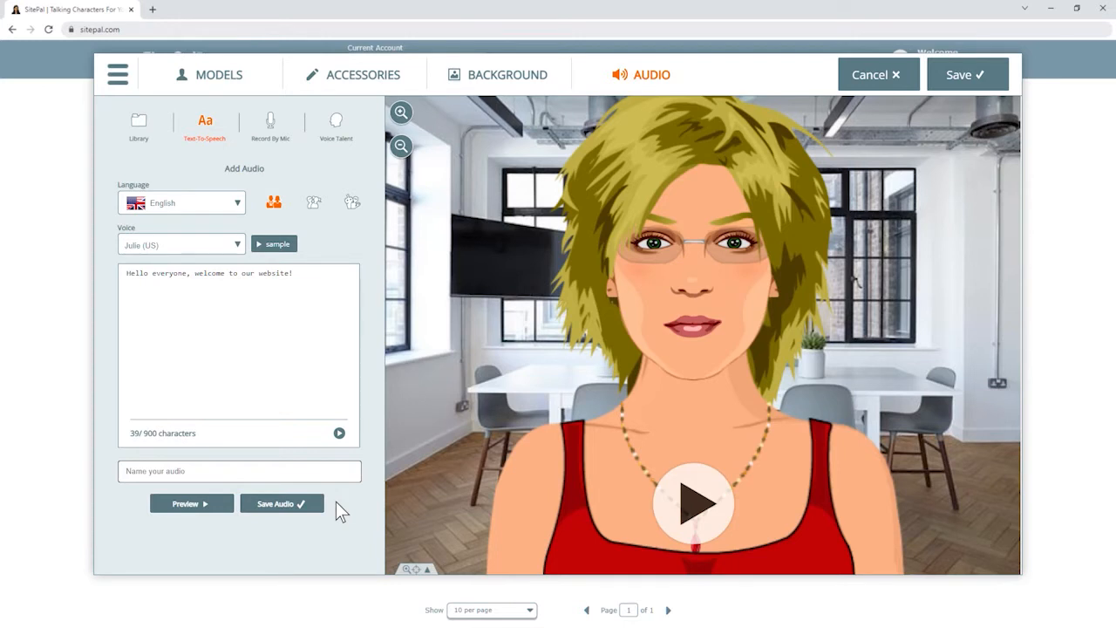
Name the text-to-speech clip 'My Welcome Audio' and save it to the audio library.
click(127, 476)
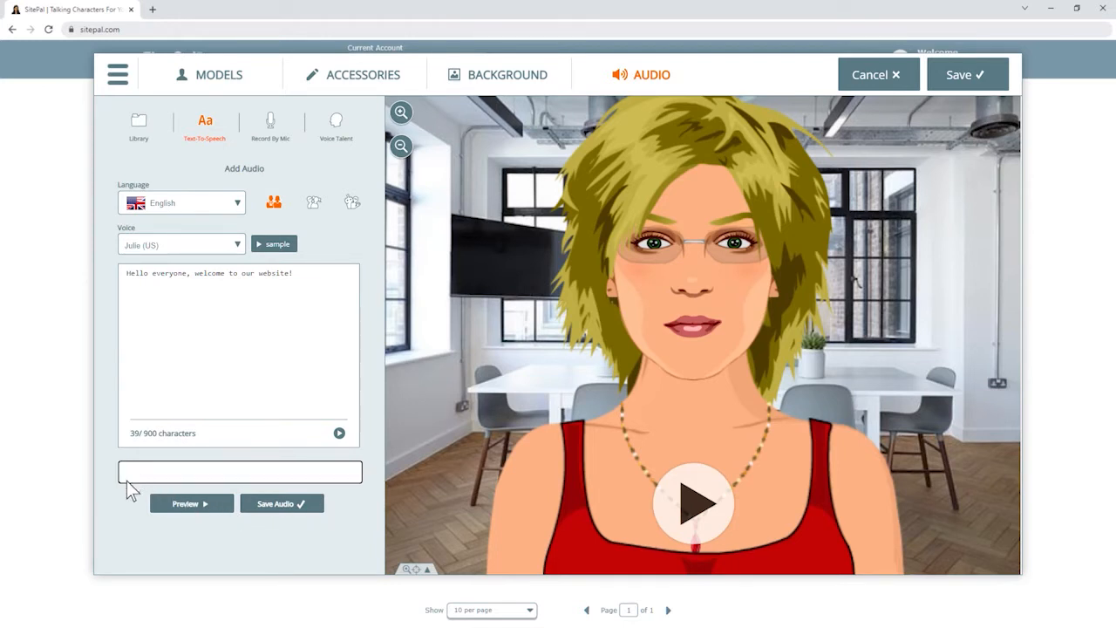
text(My Welcome Audio)
click(276, 503)
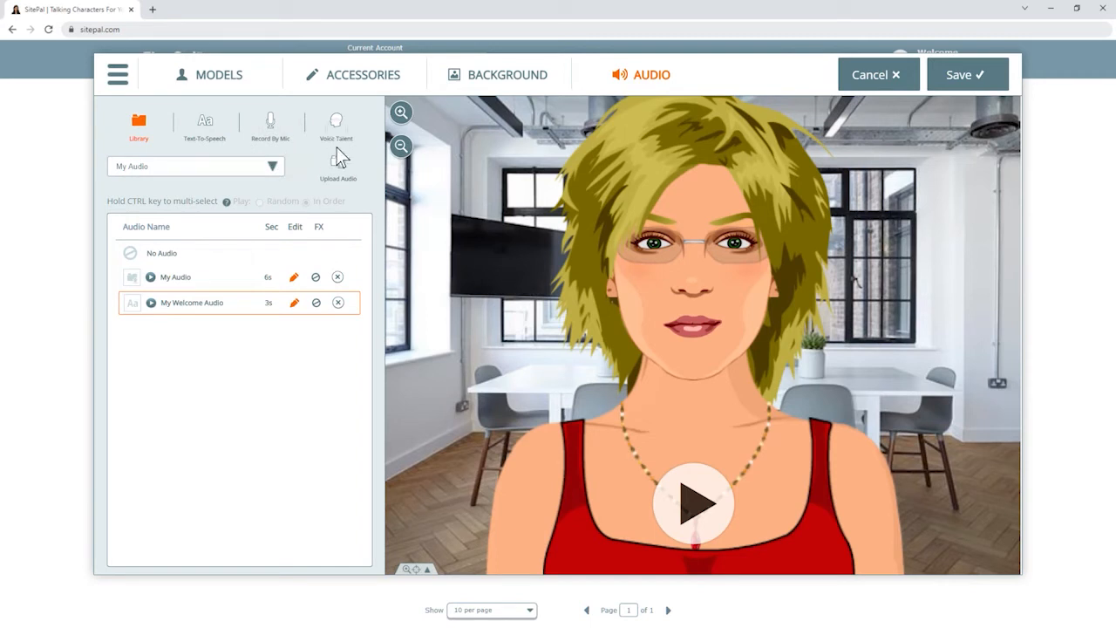
click(271, 124)
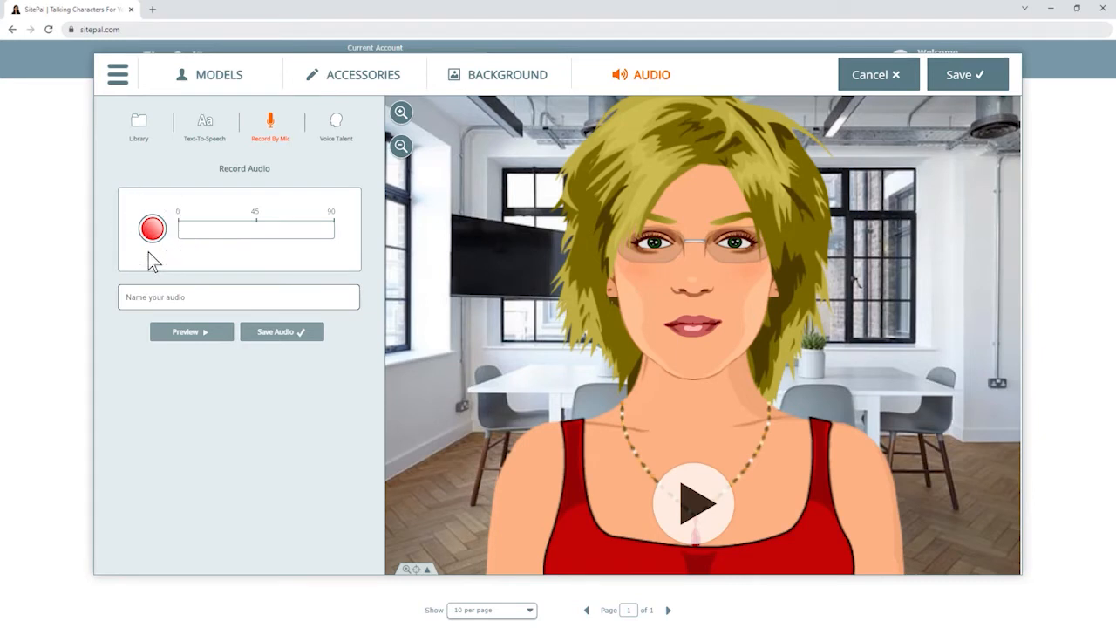
click(337, 122)
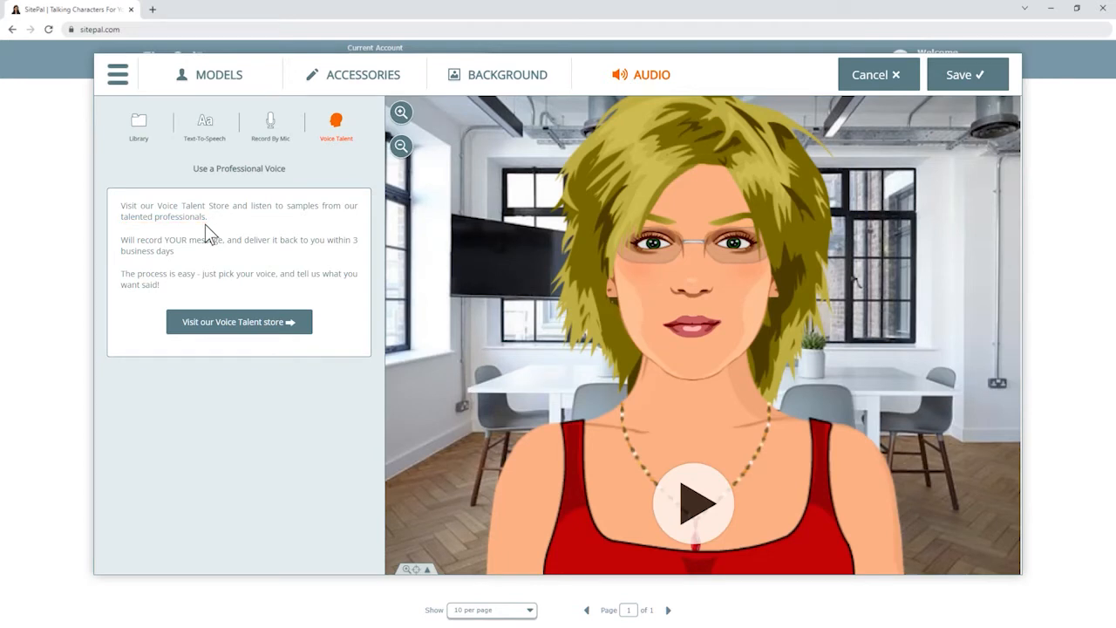
click(138, 122)
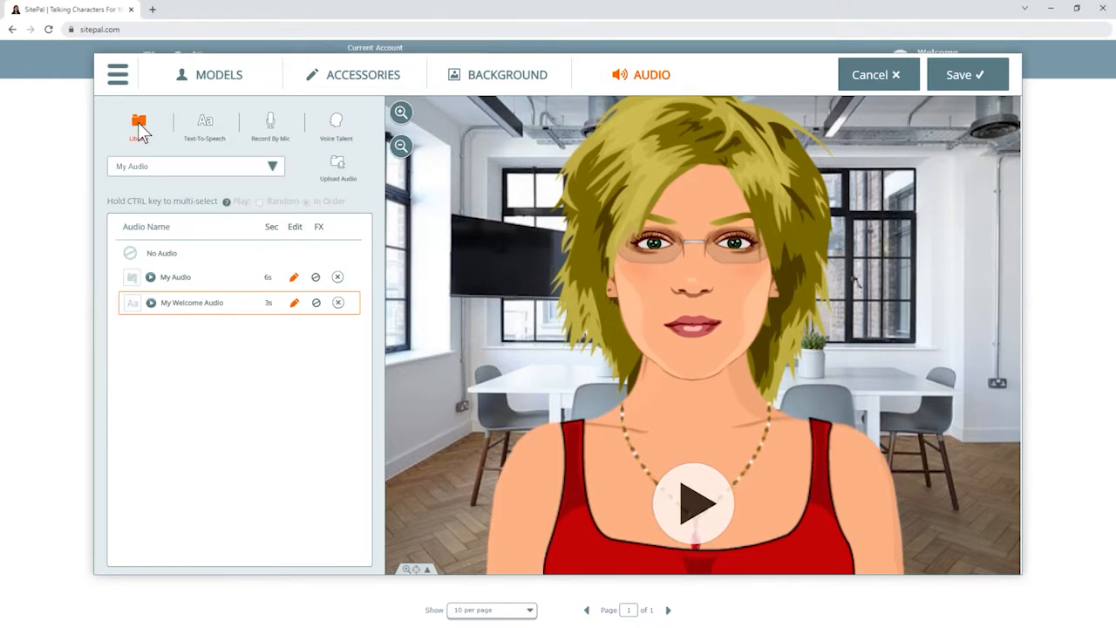
Select My Welcome Audio, view its Select FX effects list, and close it leaving None.
click(321, 237)
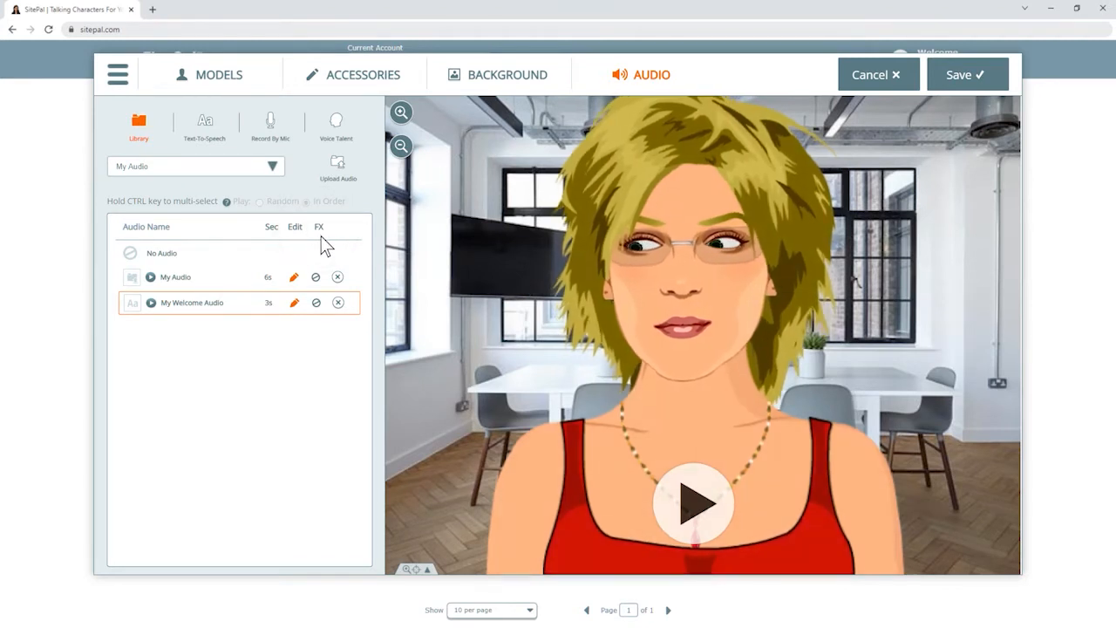
click(320, 316)
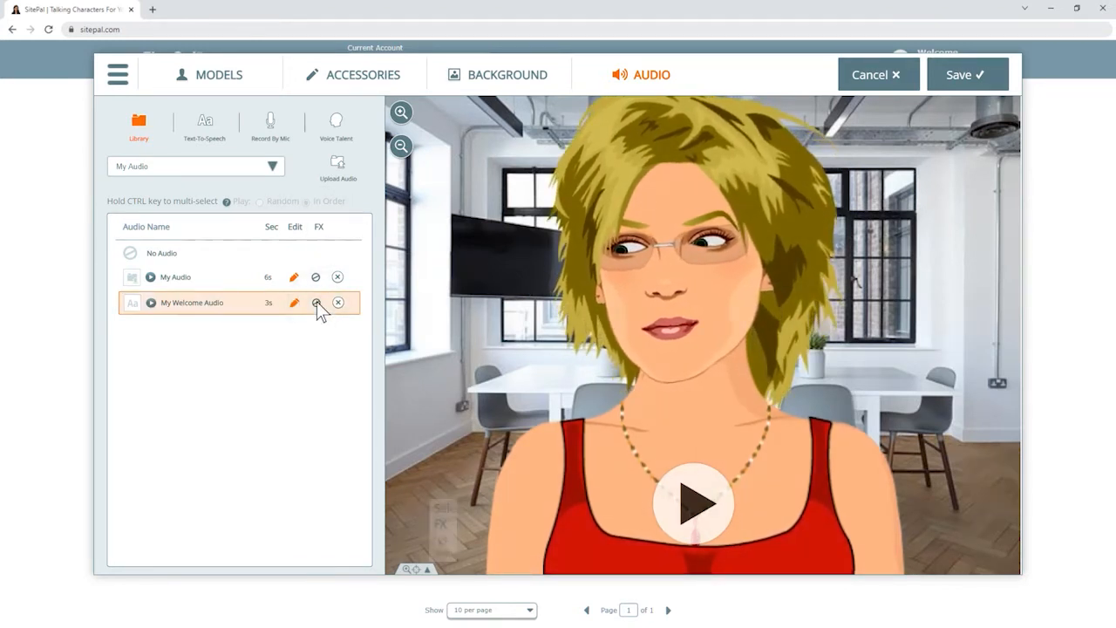
click(317, 304)
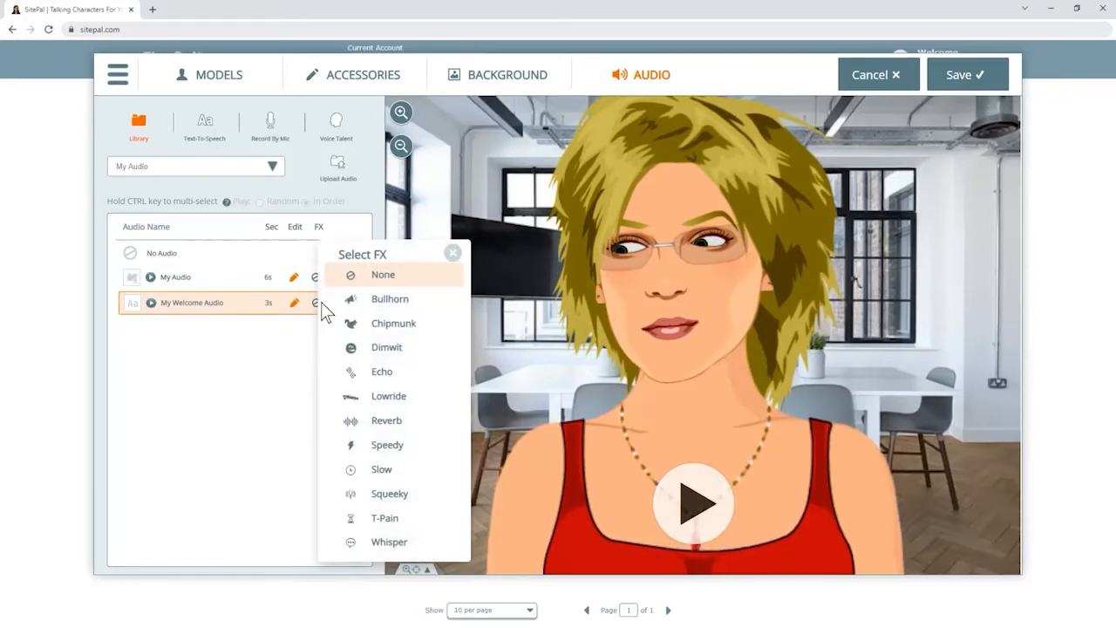
click(453, 253)
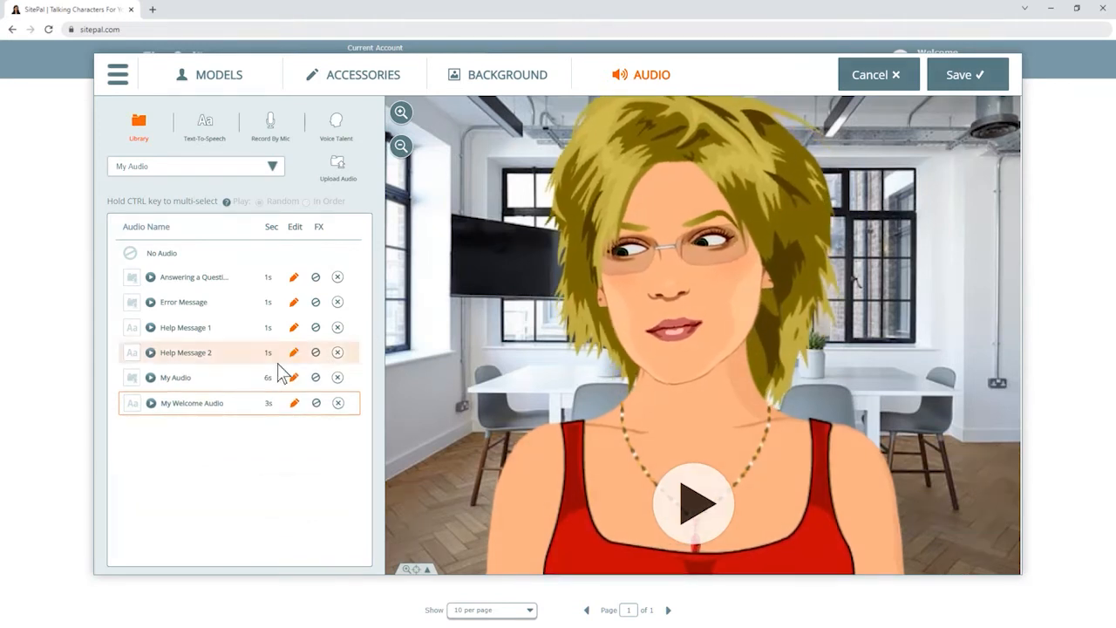
Add My Audio, Help Message 2 and Help Message 1 alongside My Welcome Audio, playing randomly.
ctrl+click(242, 378)
ctrl+click(243, 353)
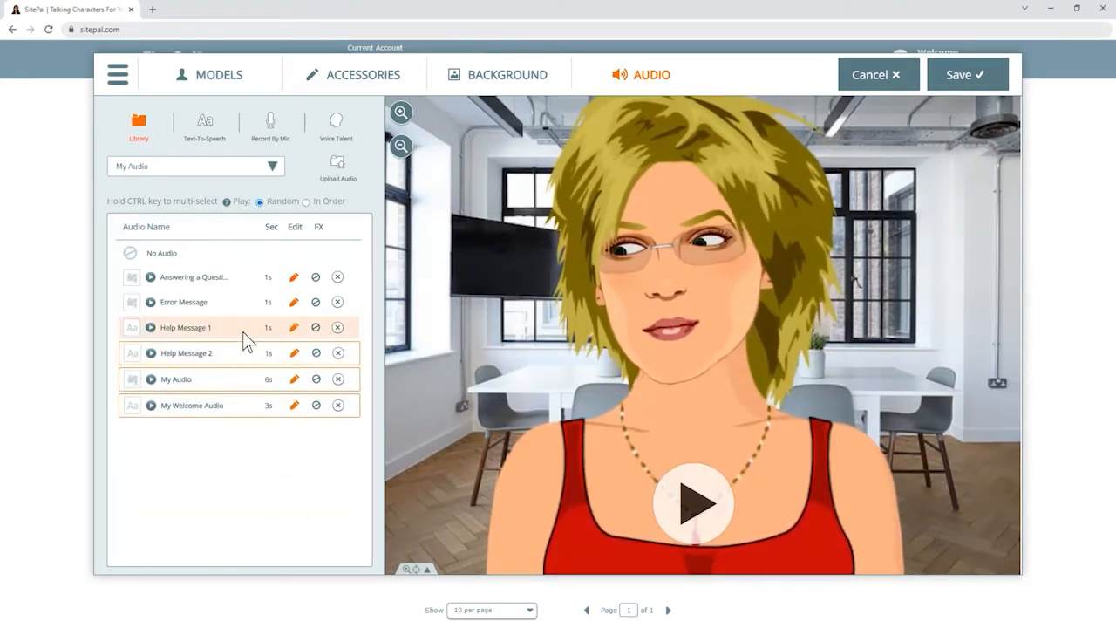
ctrl+click(243, 332)
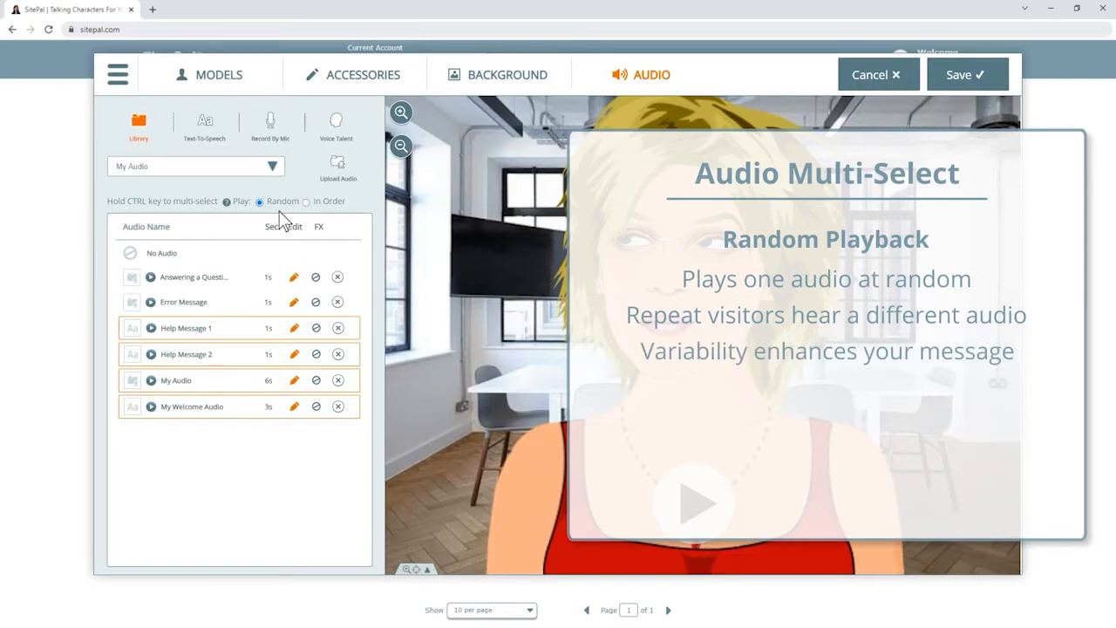
Set playback to In Order, move Help Message 1 earlier, then reselect only My Welcome Audio.
click(306, 203)
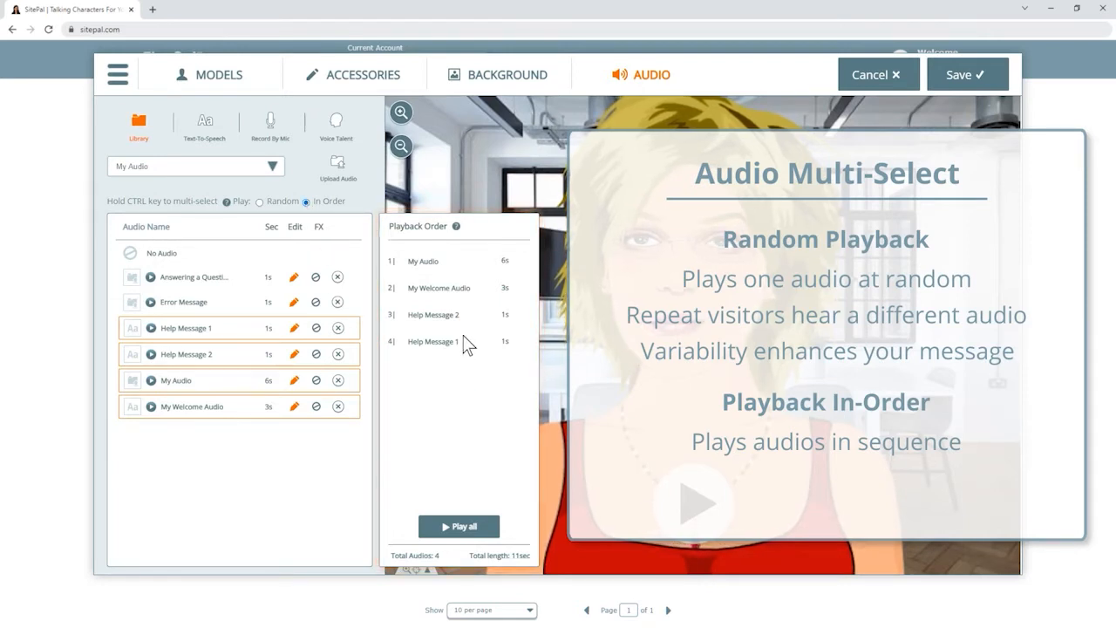
drag(475, 340, 482, 270)
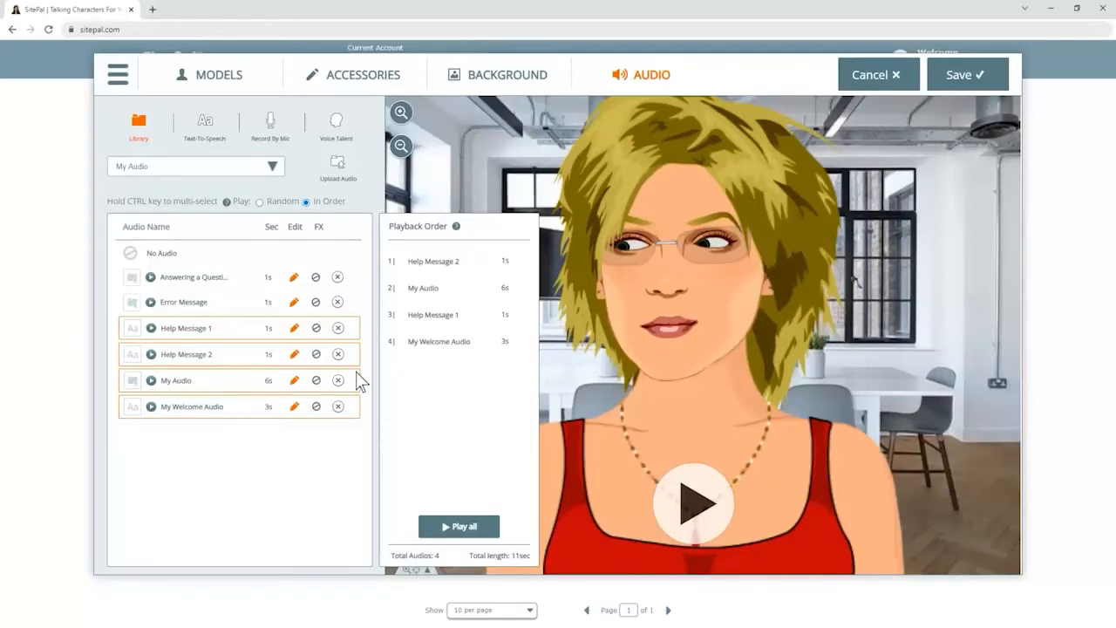
click(242, 410)
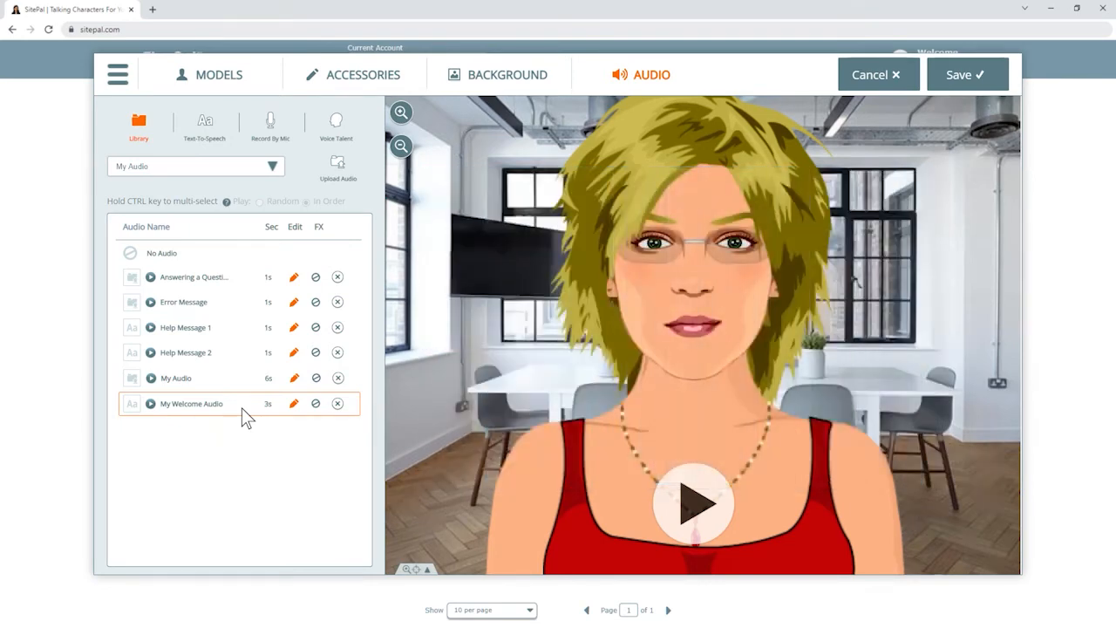
Save the My Jenny scene and view the Audios list with all six saved clips.
click(963, 77)
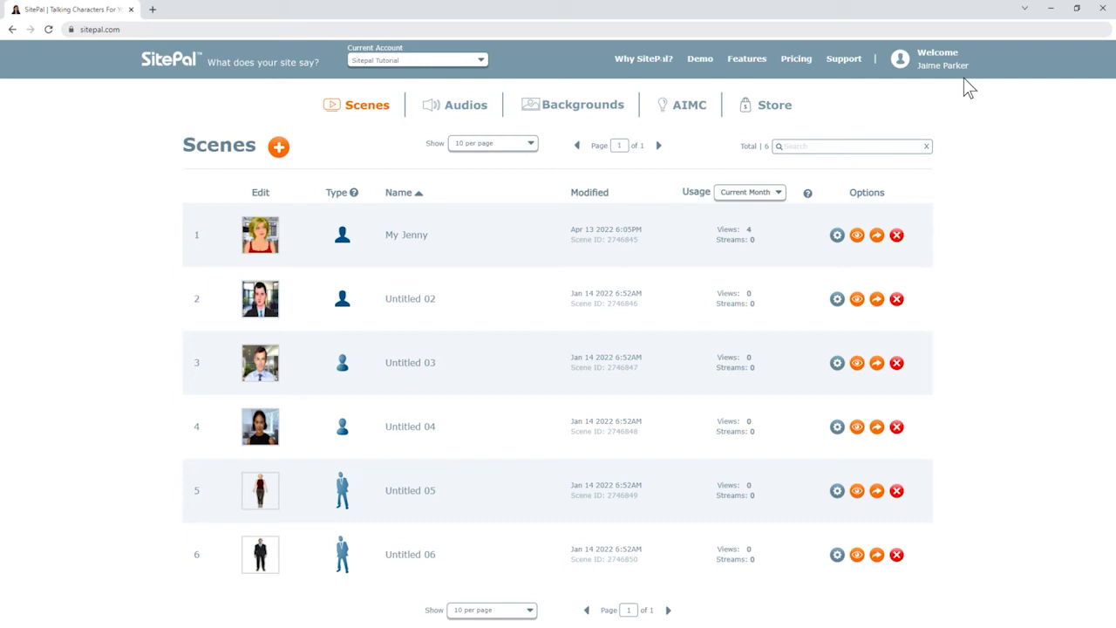
click(463, 112)
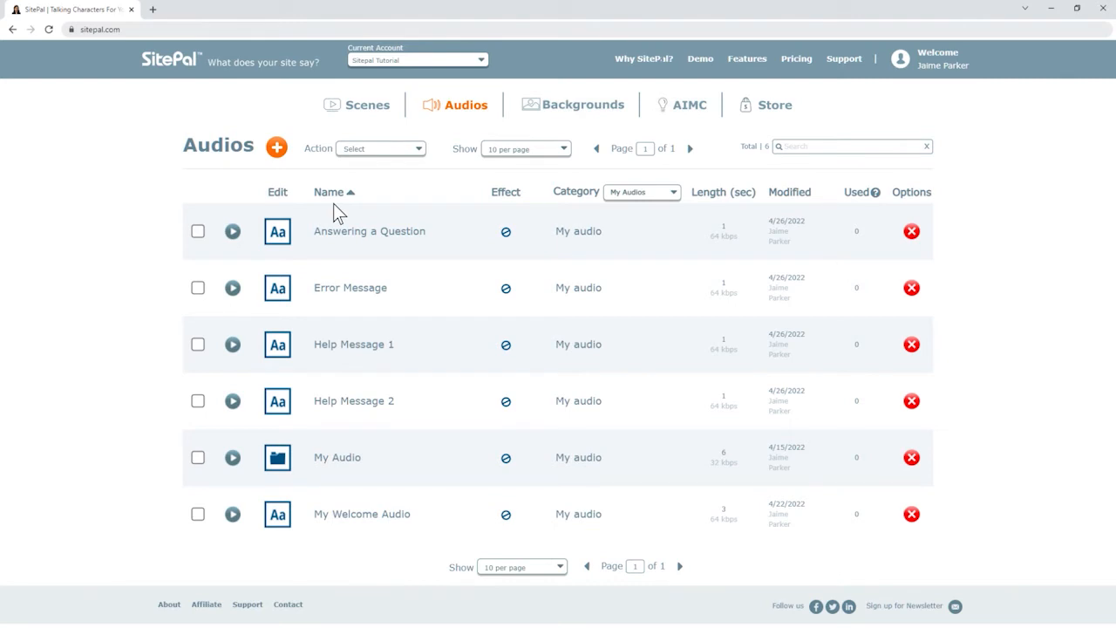
Start a new audio with an English transcript asking visitors to e-mail support with questions.
click(277, 147)
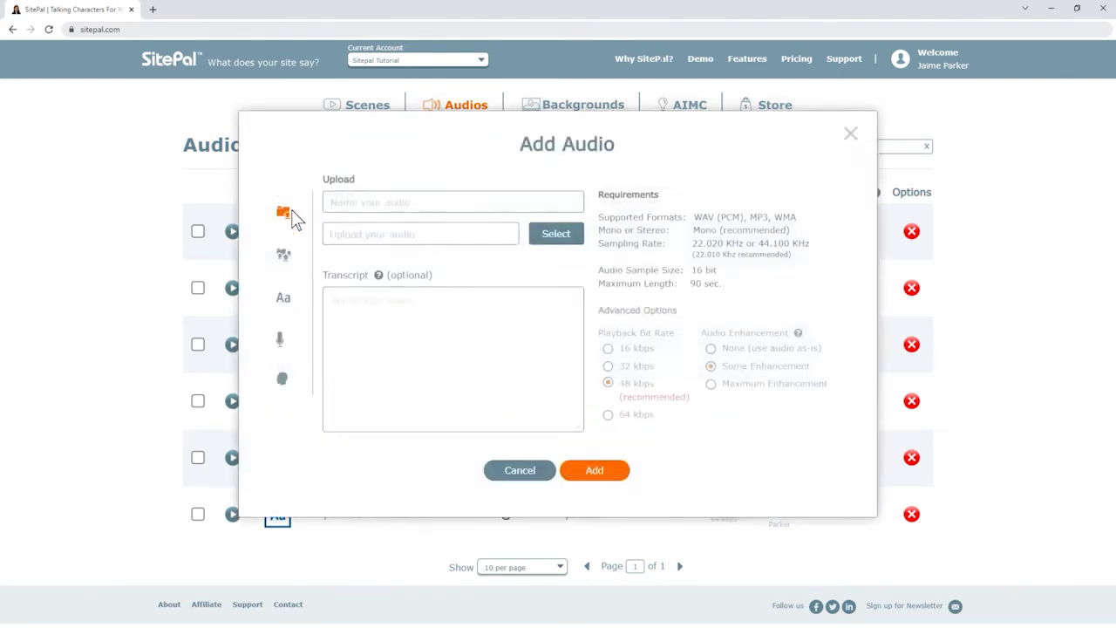
click(284, 256)
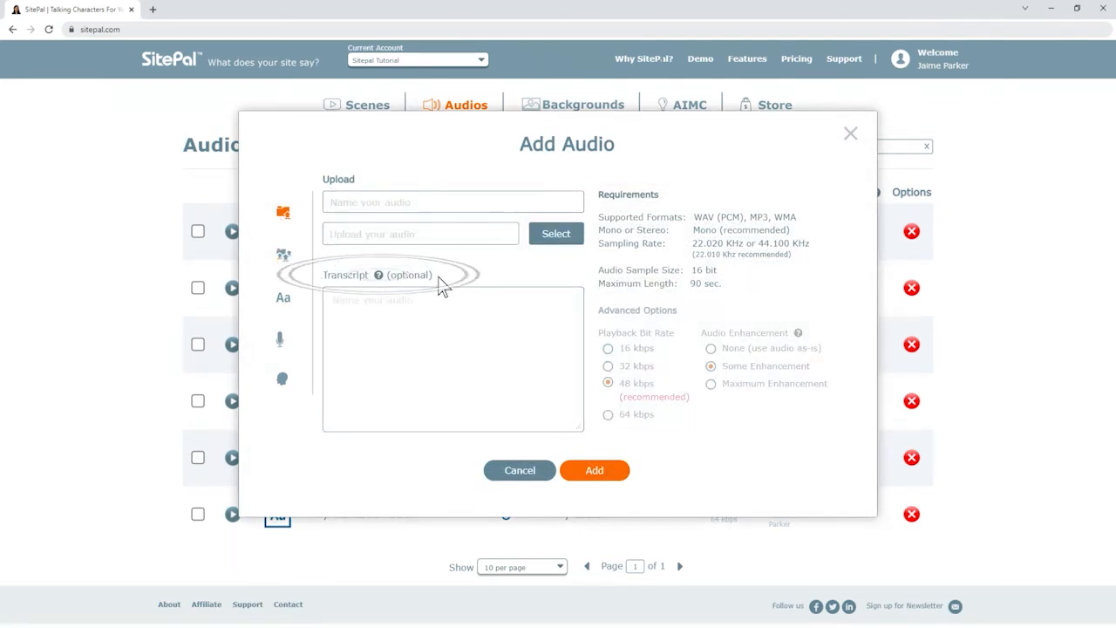
click(335, 298)
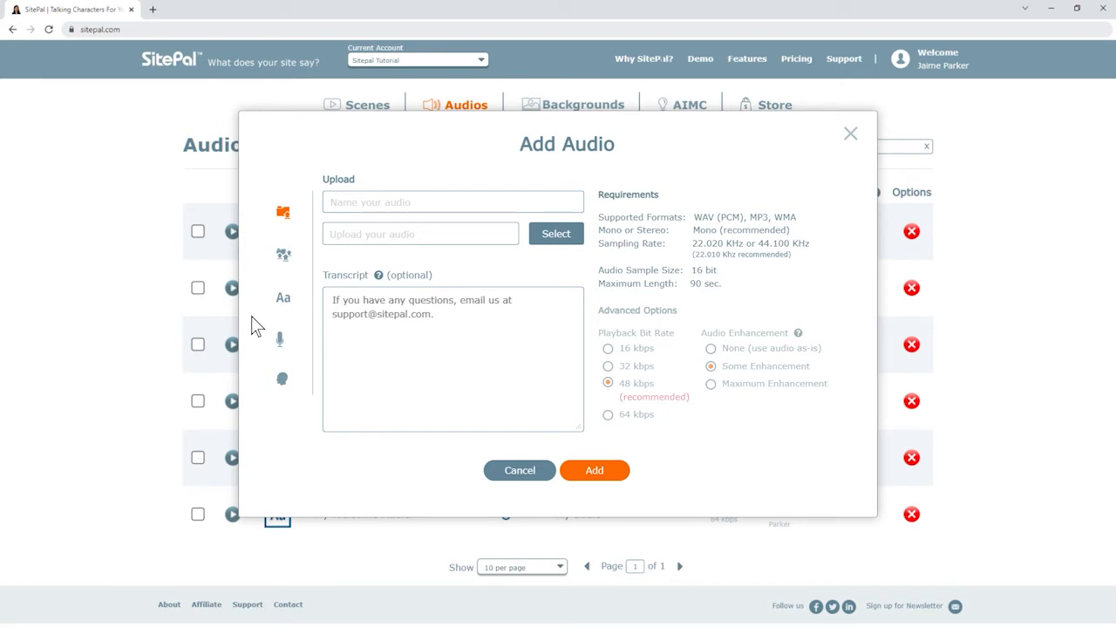
Replace the transcript with its Japanese translation, then close the Add Audio form unsaved.
click(336, 299)
key(ctrl+a)
key(BackSpace)
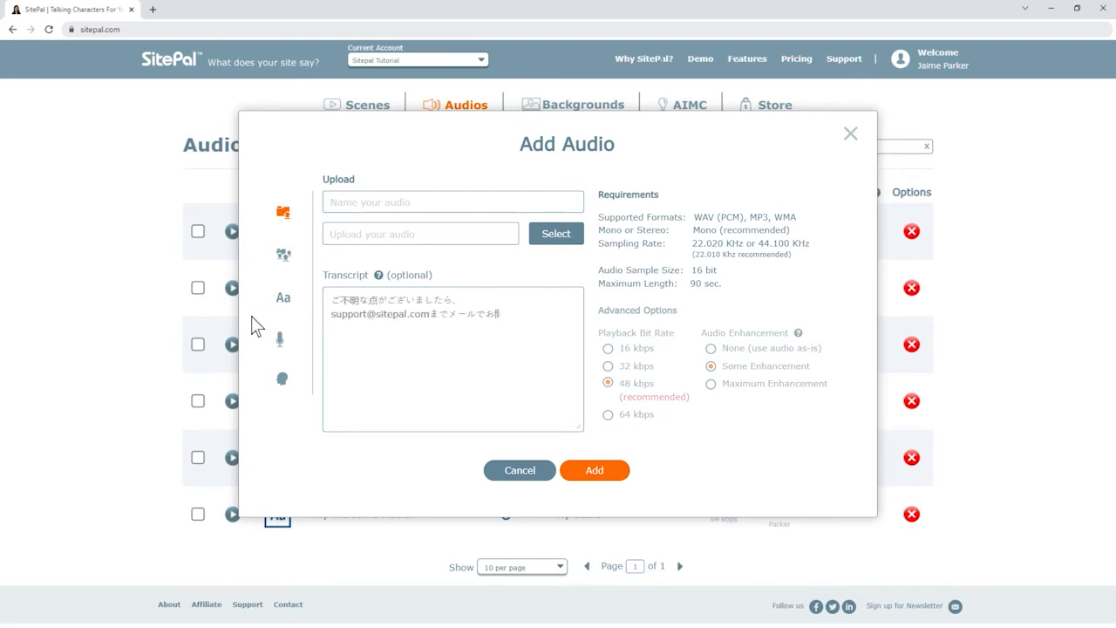
text(い合わせください。)
click(851, 134)
Return to the Scenes list and open Scene Options for My Jenny.
click(366, 114)
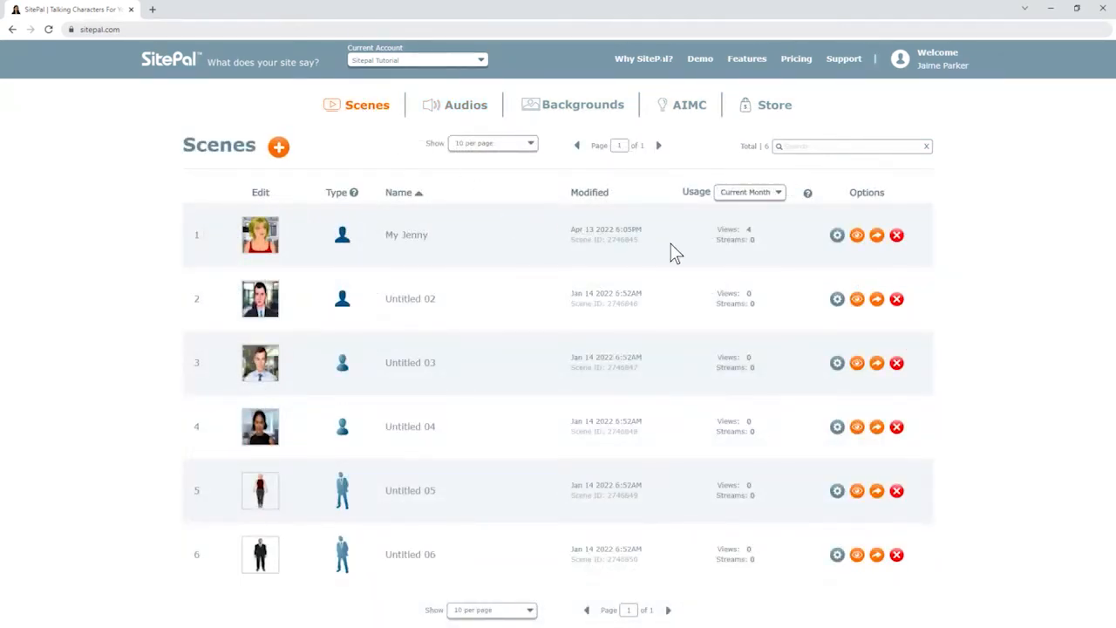
click(838, 235)
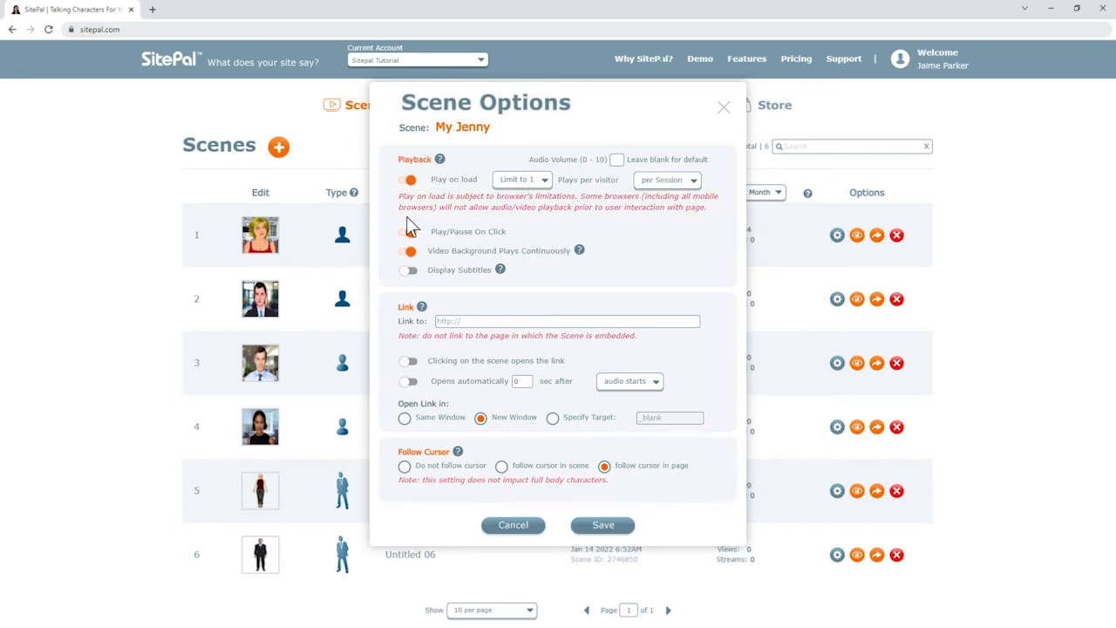
Enable Play/Pause On Click for My Jenny and close Scene Options.
click(409, 230)
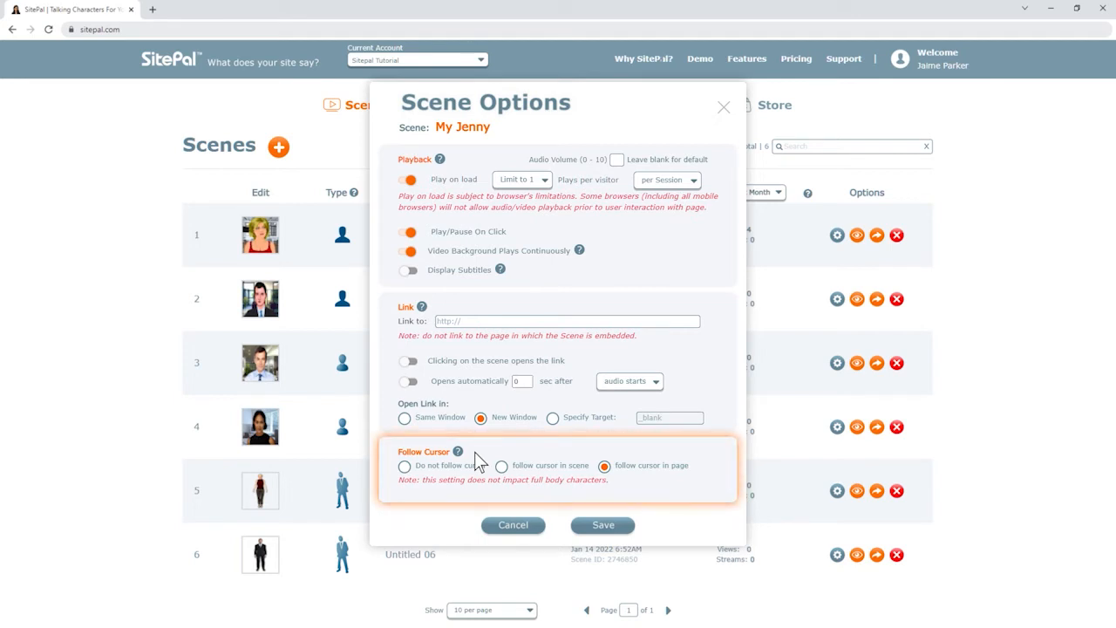
click(724, 108)
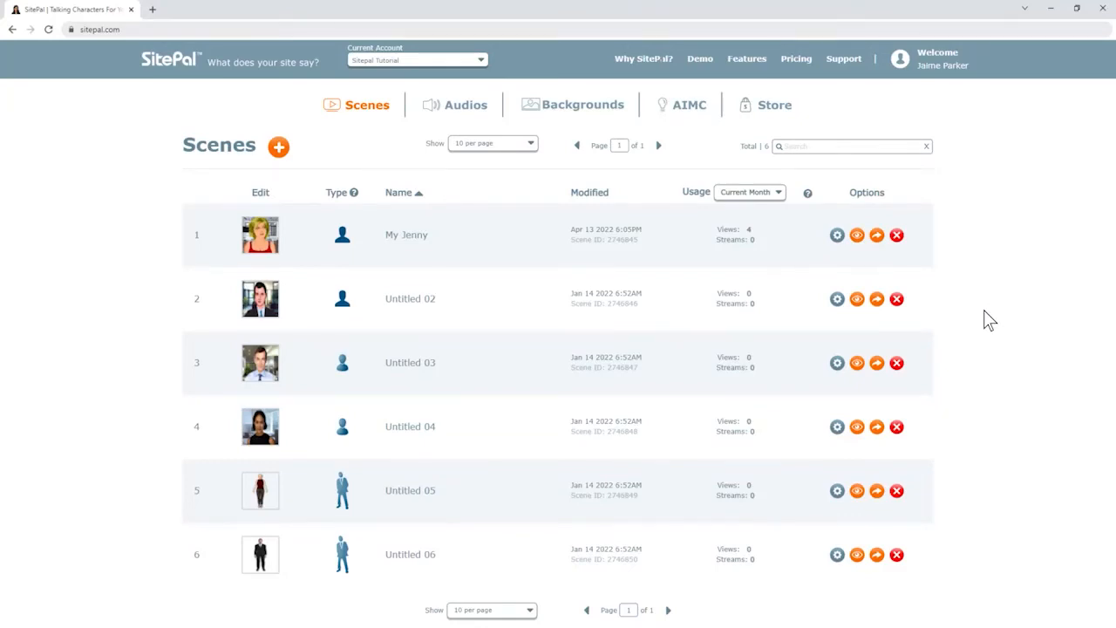
Choose Embed in My Jenny's publishing options to show the 800×600 embed code.
click(877, 237)
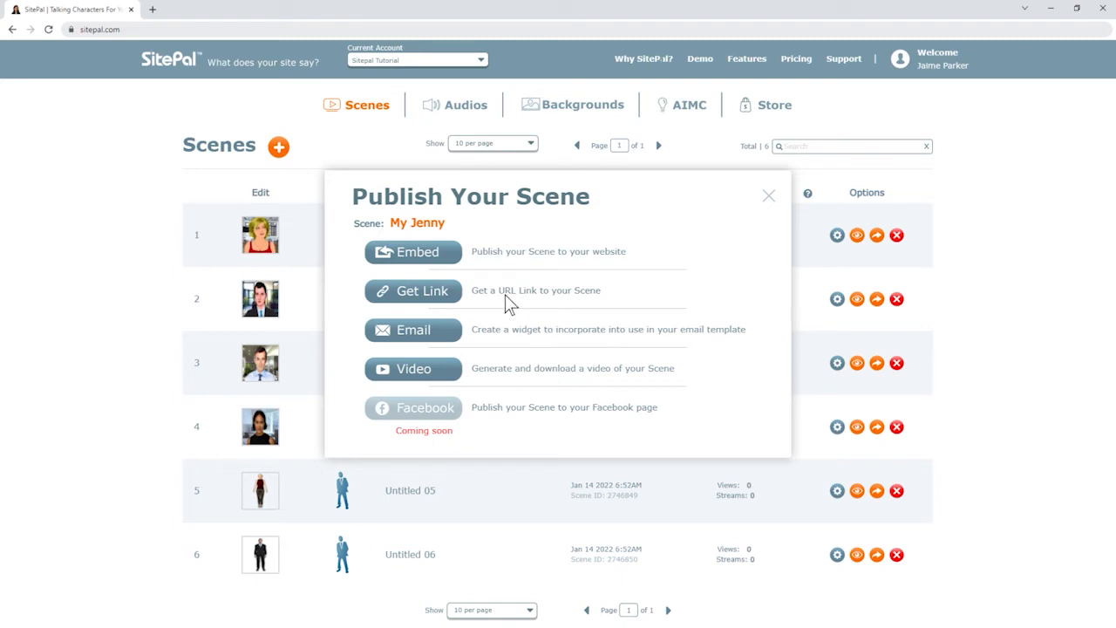
click(427, 253)
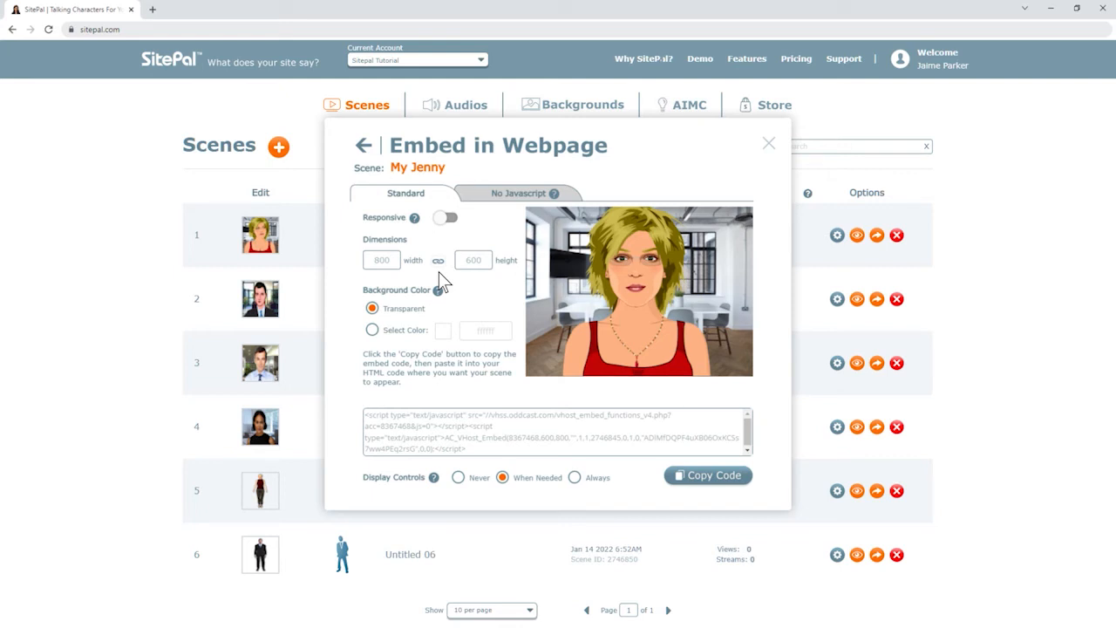
Make the My Jenny embed responsive with a #D23939 red background colour.
click(445, 218)
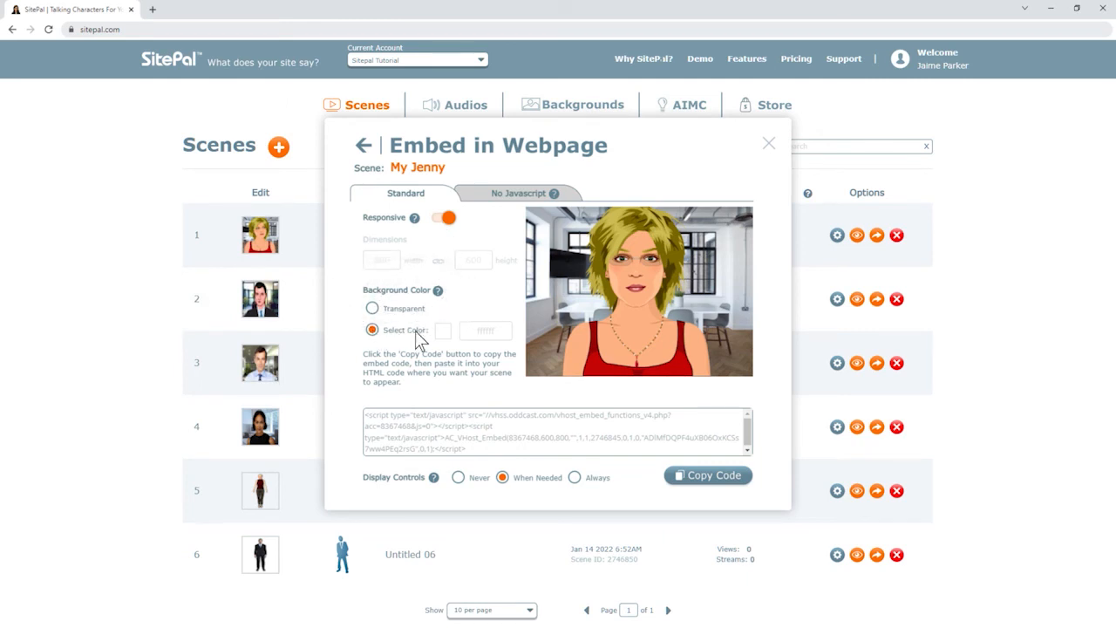
click(443, 330)
click(468, 340)
click(489, 457)
Copy the My Jenny embed code, then glance at the Support documentation page.
click(712, 481)
click(842, 59)
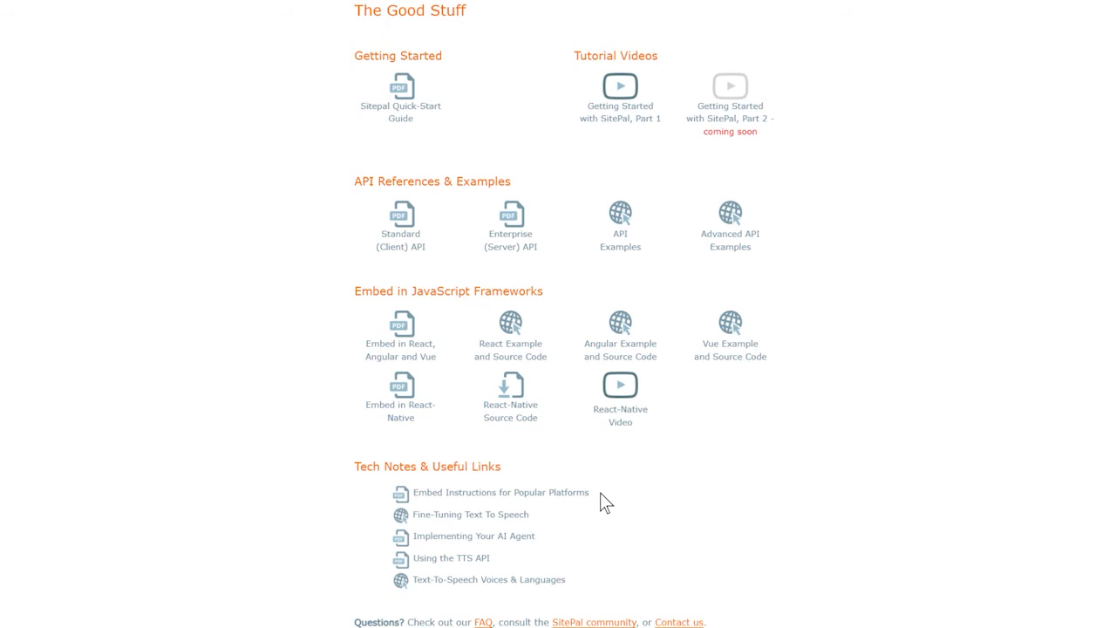
scroll(606, 502, up, 3)
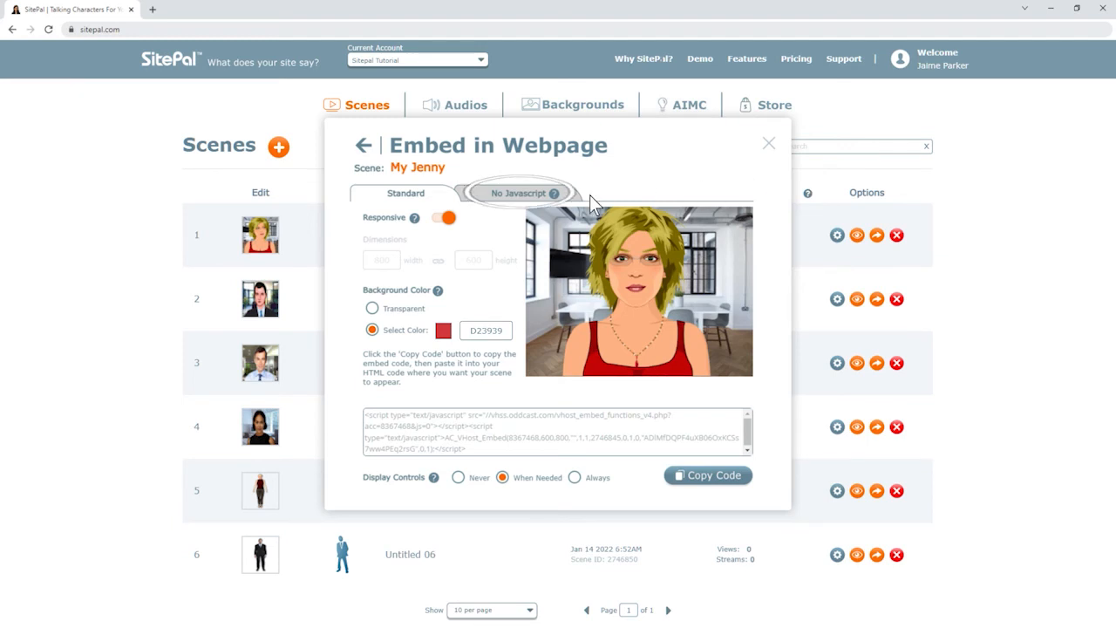
View the No Javascript iframe embed code, then return to the Publish Your Scene choices.
click(532, 195)
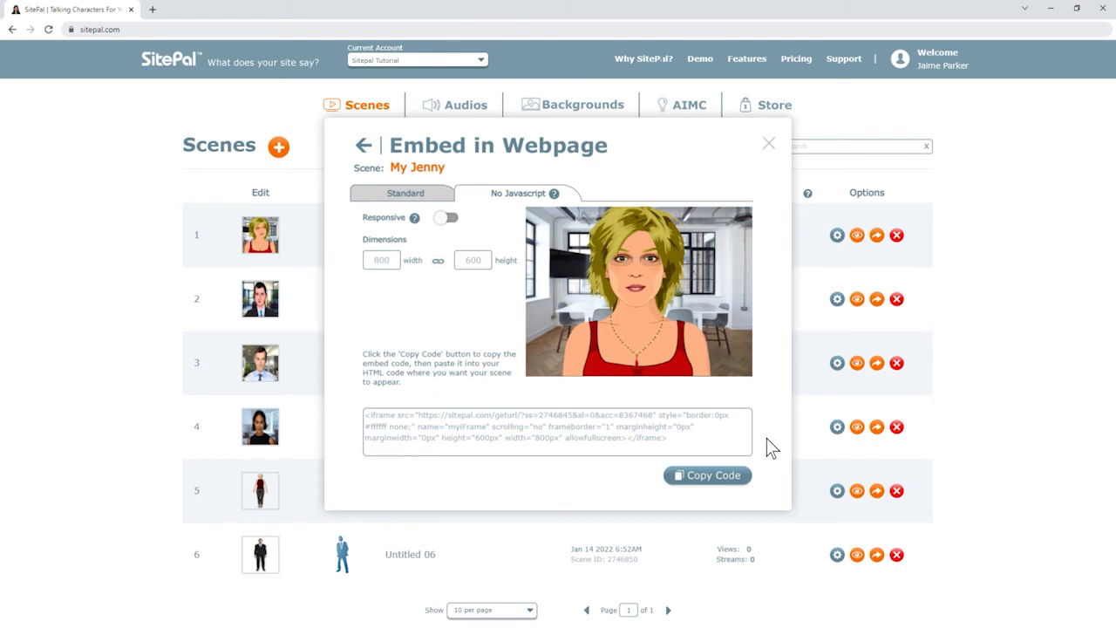
click(364, 146)
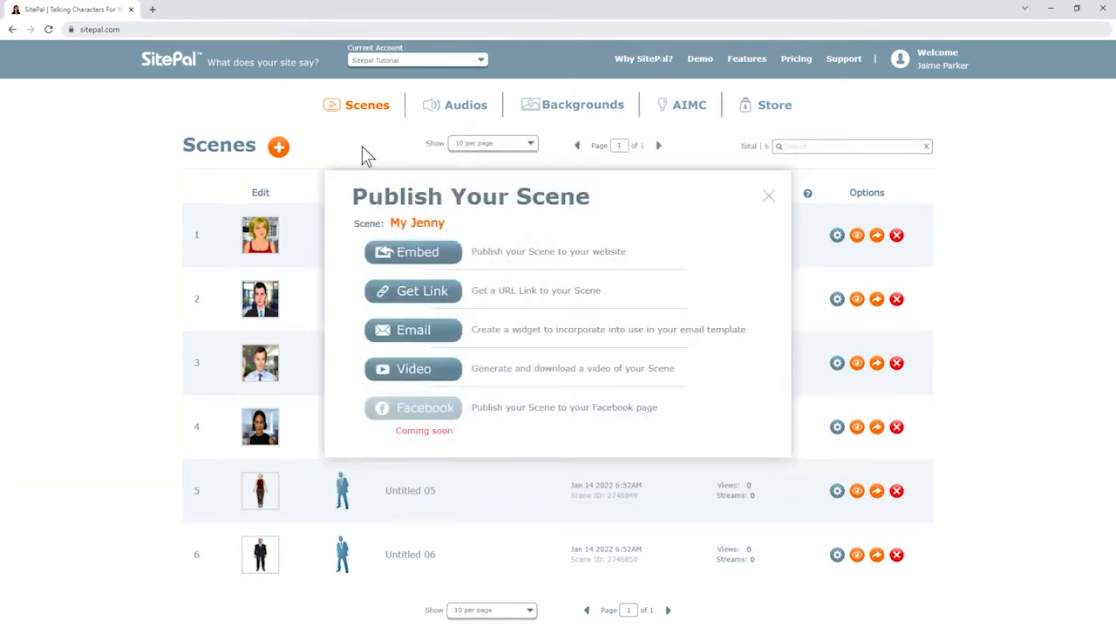
click(423, 294)
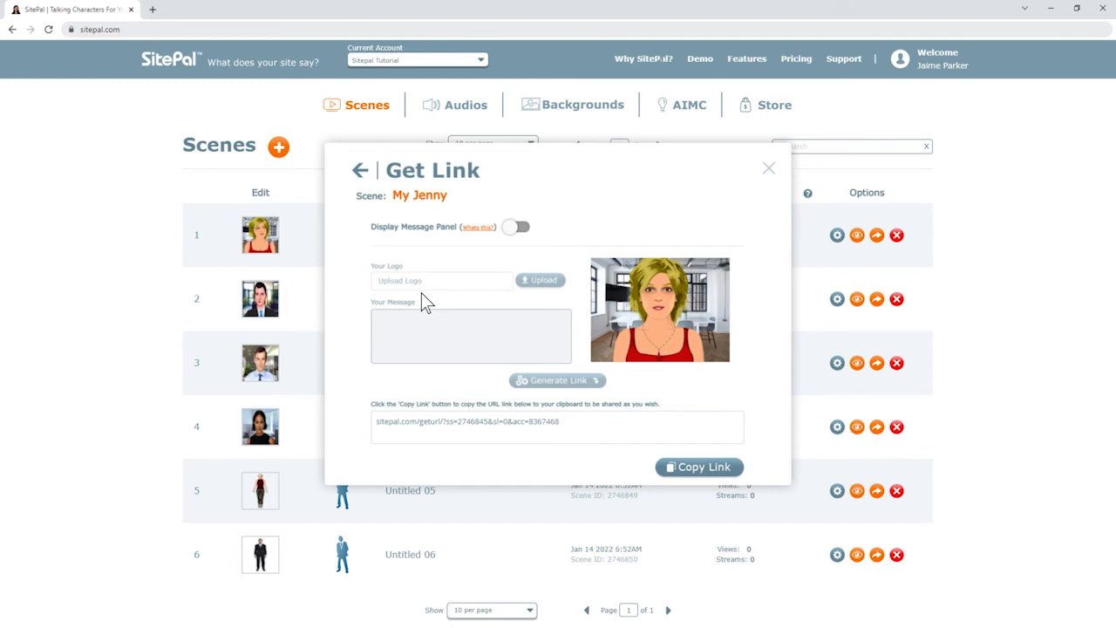
click(516, 229)
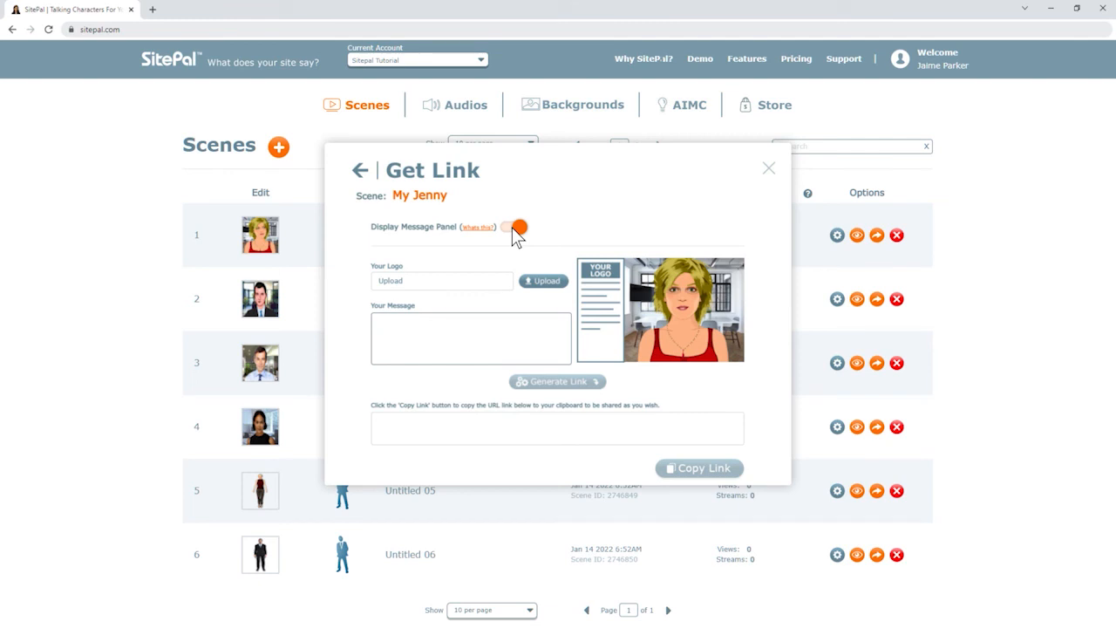
click(360, 170)
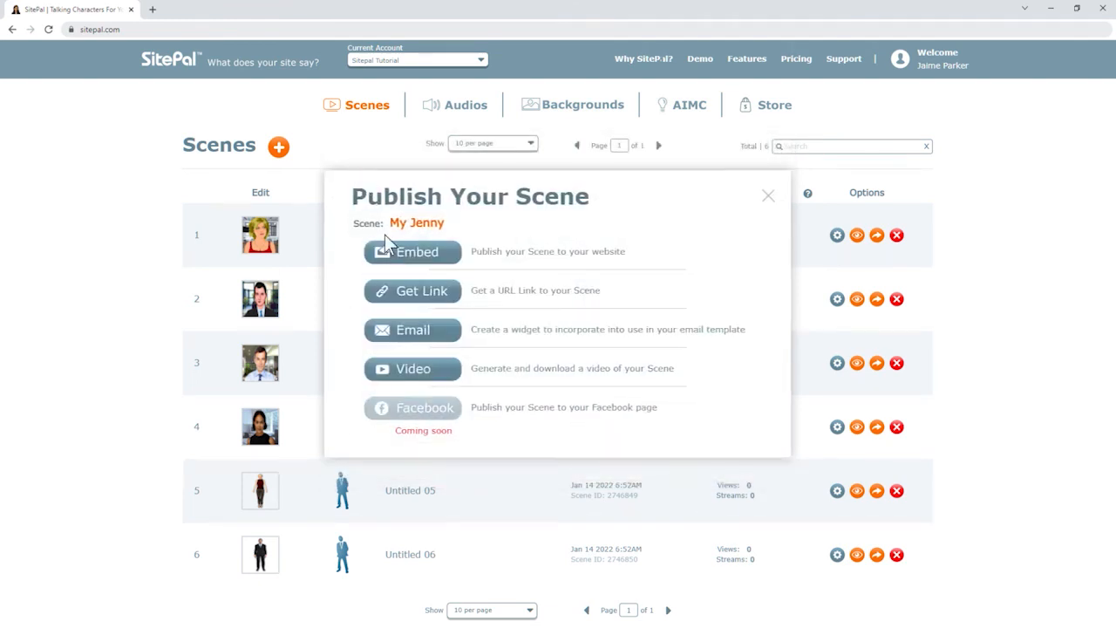
click(417, 330)
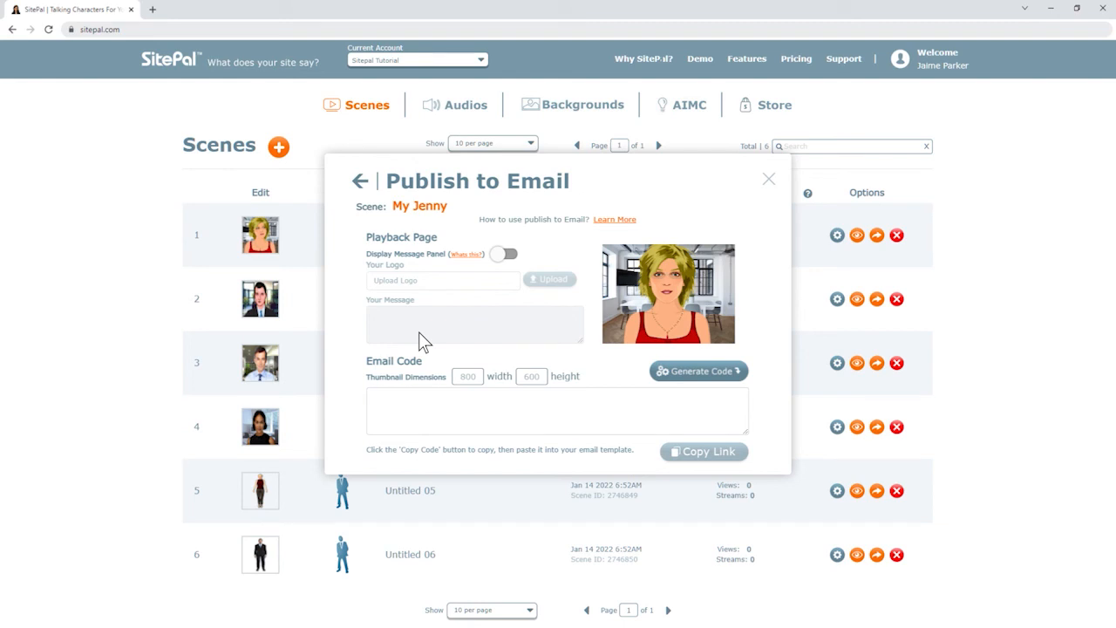
click(359, 182)
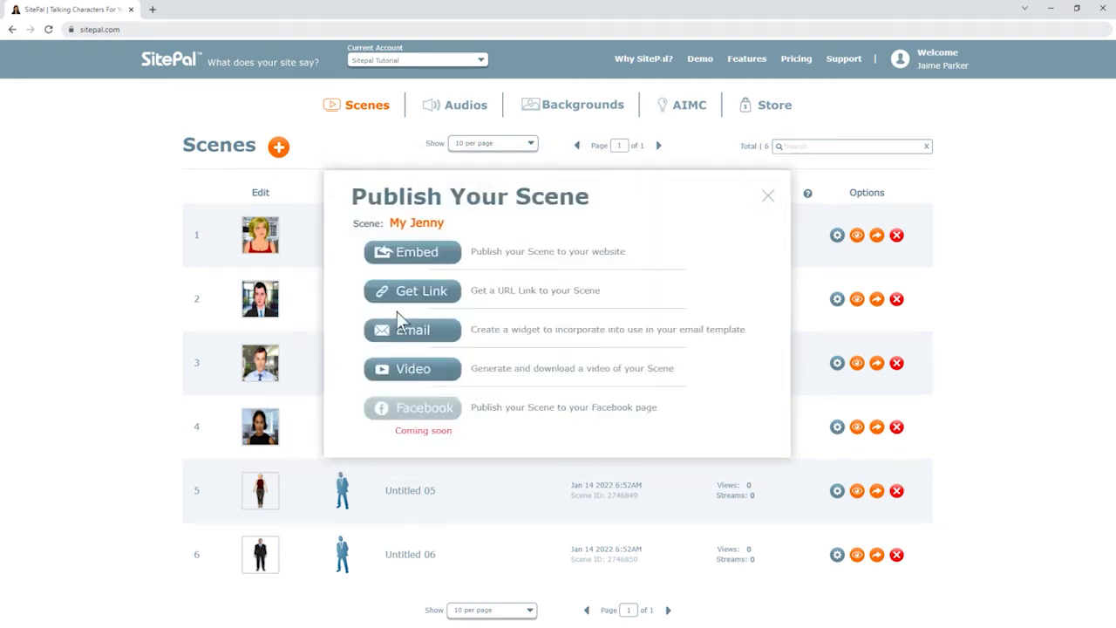
click(413, 373)
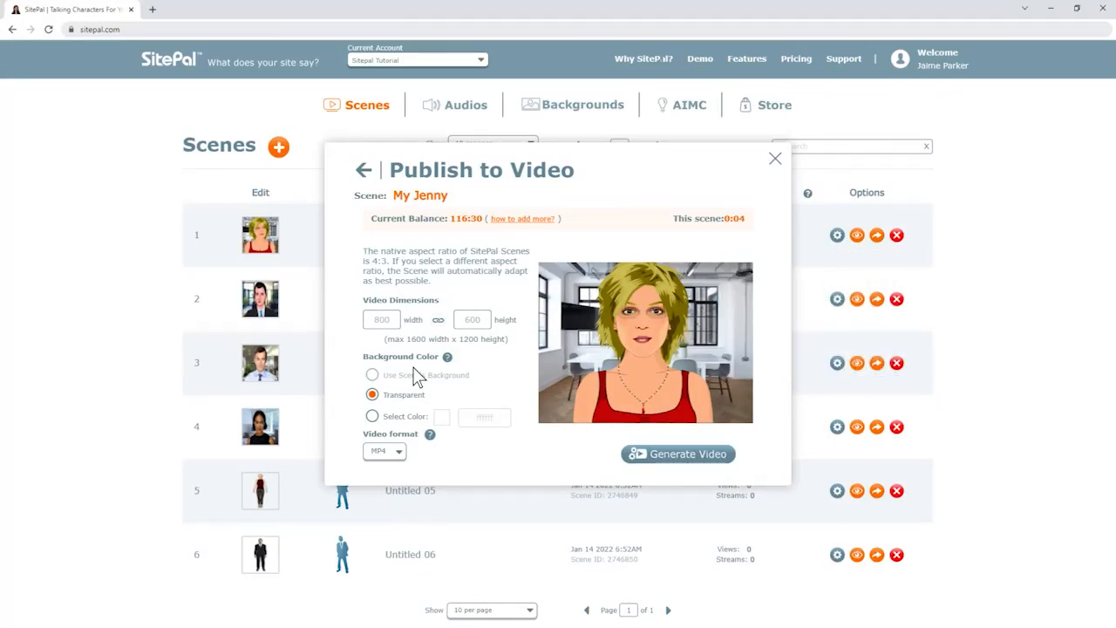
click(399, 452)
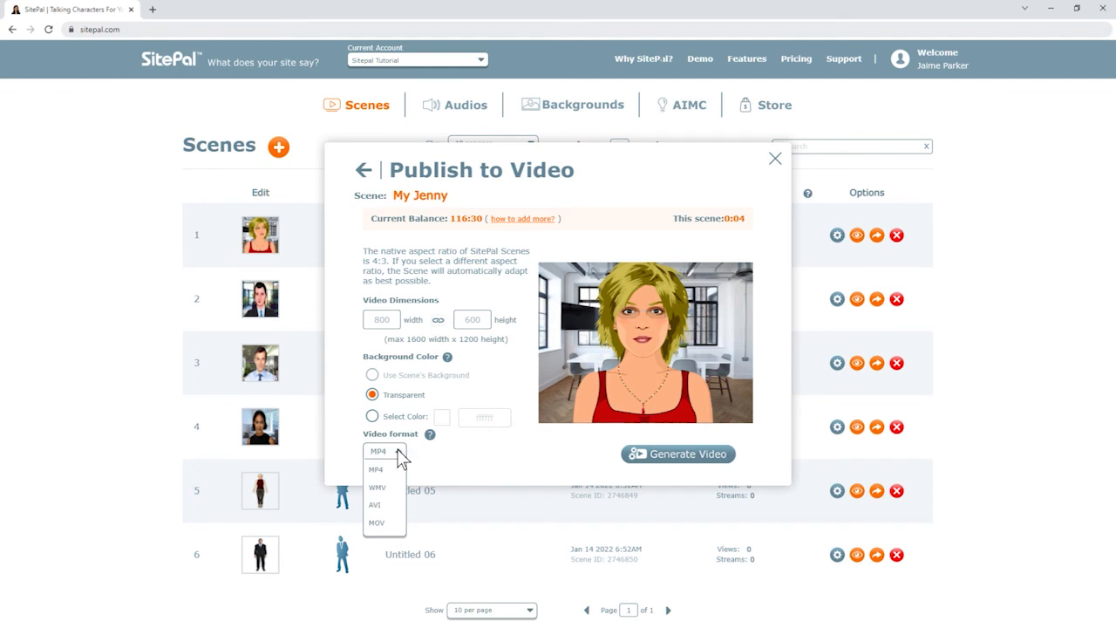
click(399, 451)
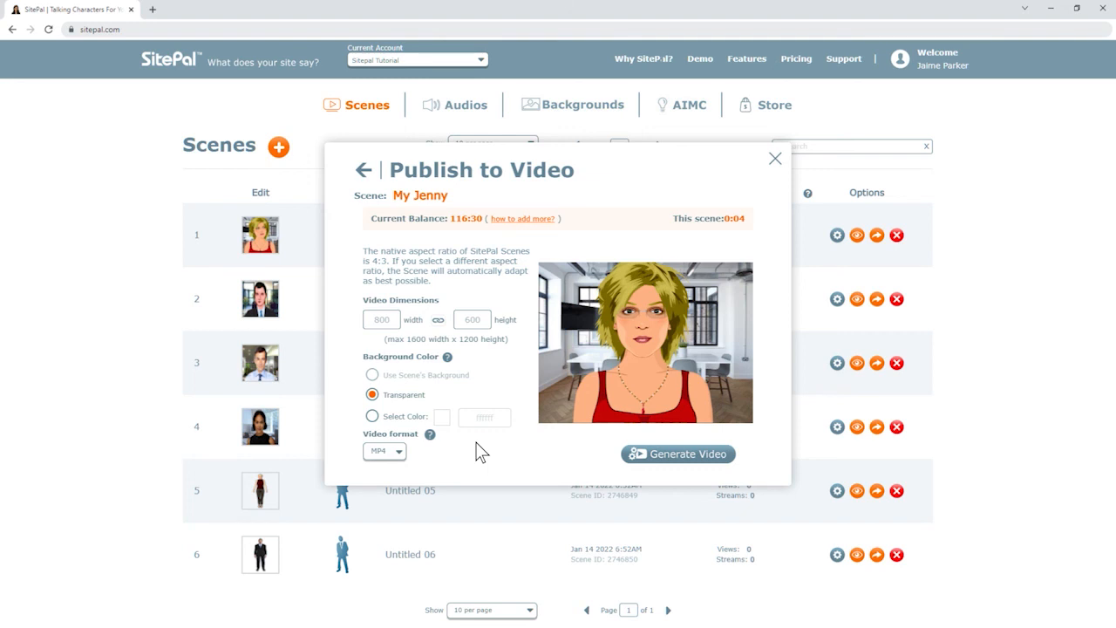
click(365, 172)
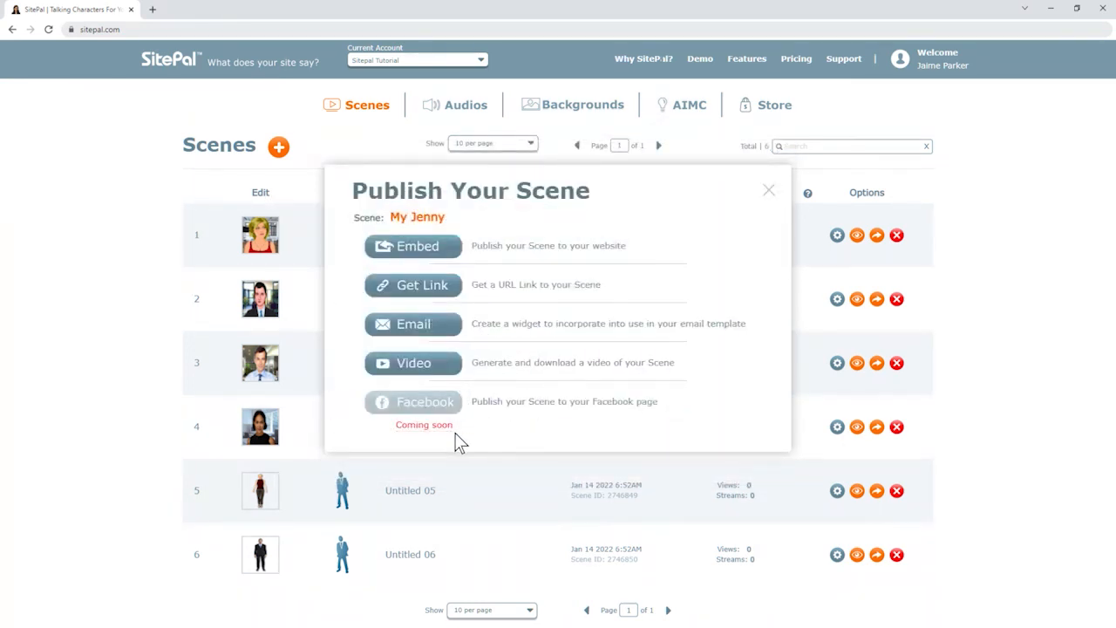
Close My Jenny's publishing dialog, briefly check Untitled 05's publishing, then view Support documentation.
click(768, 190)
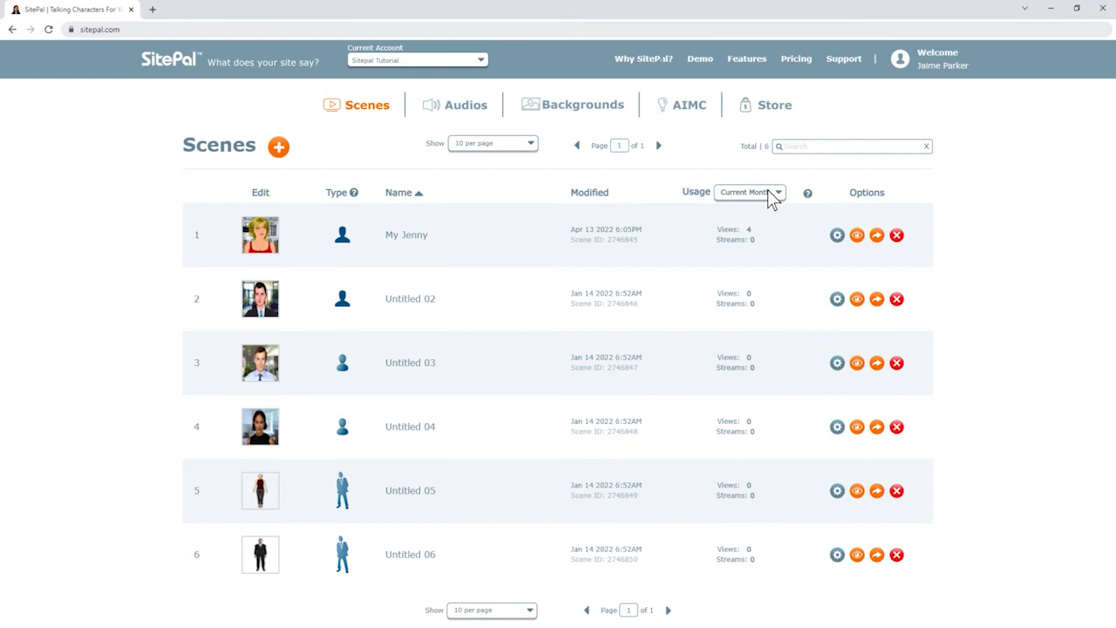
click(877, 491)
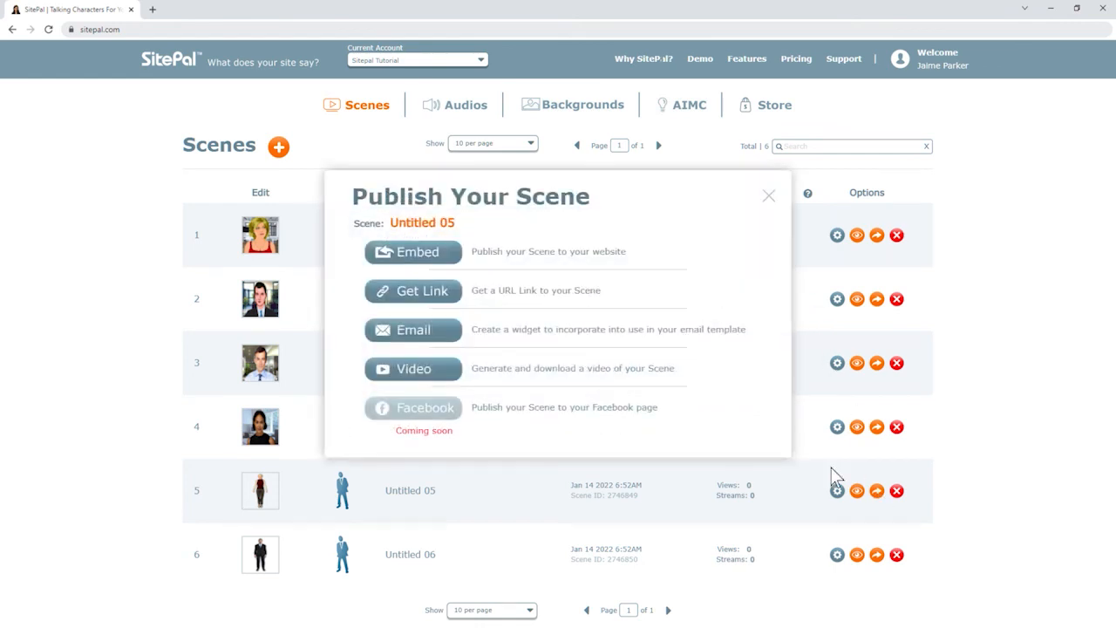
click(411, 254)
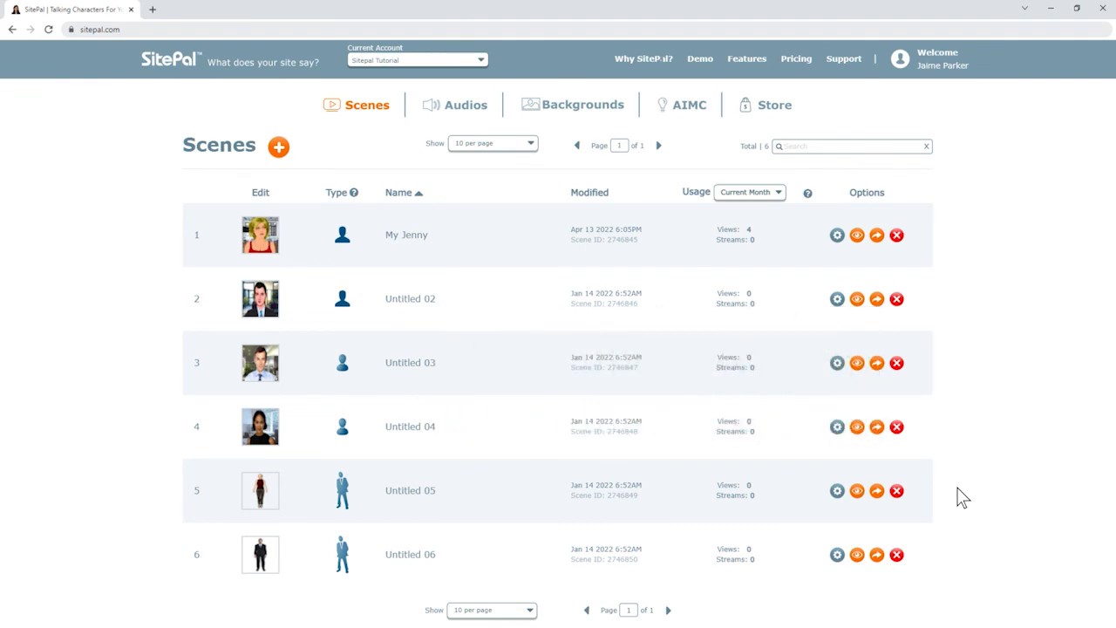
click(841, 60)
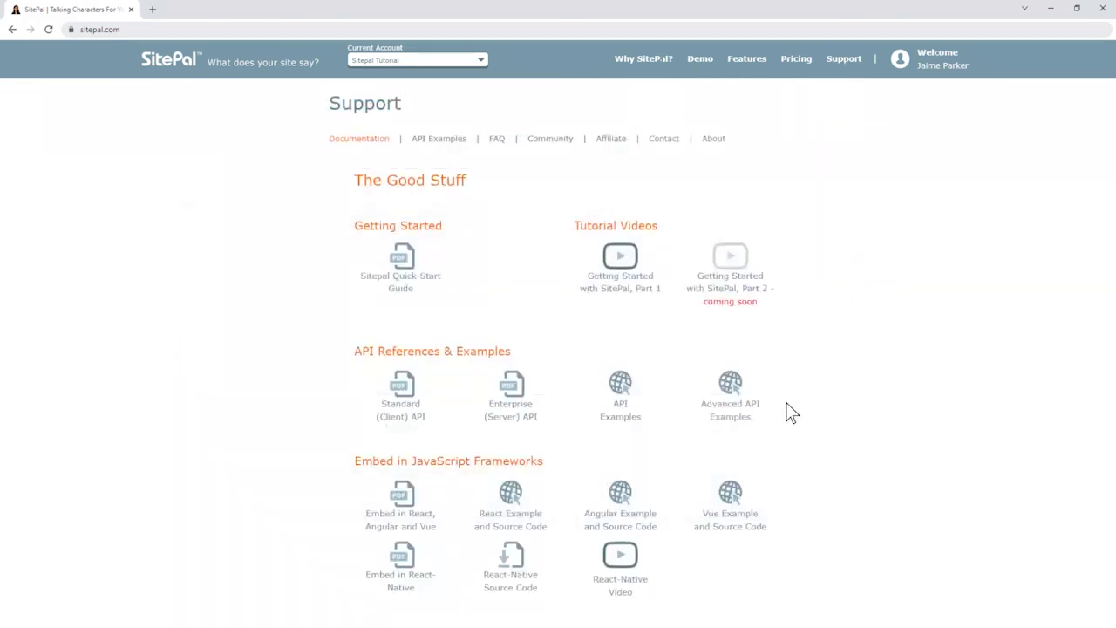